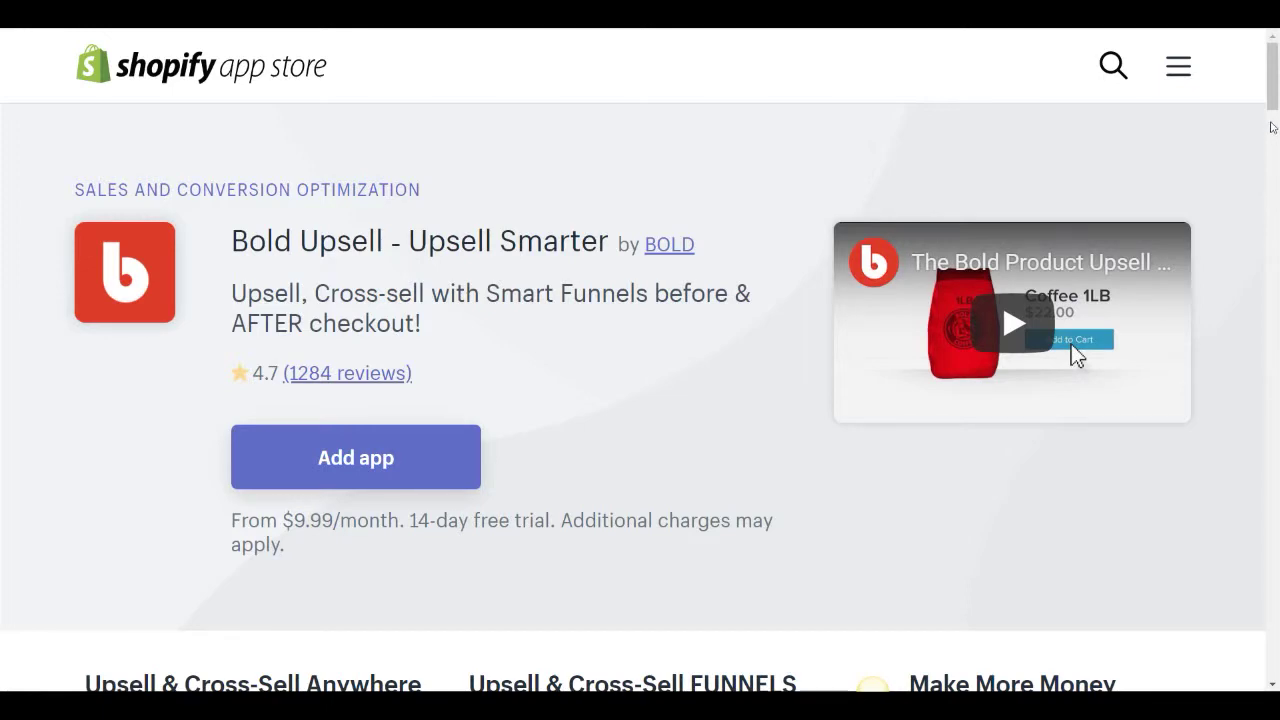
pyautogui.moveTo(1272, 106); pyautogui.dragTo(1273, 142)
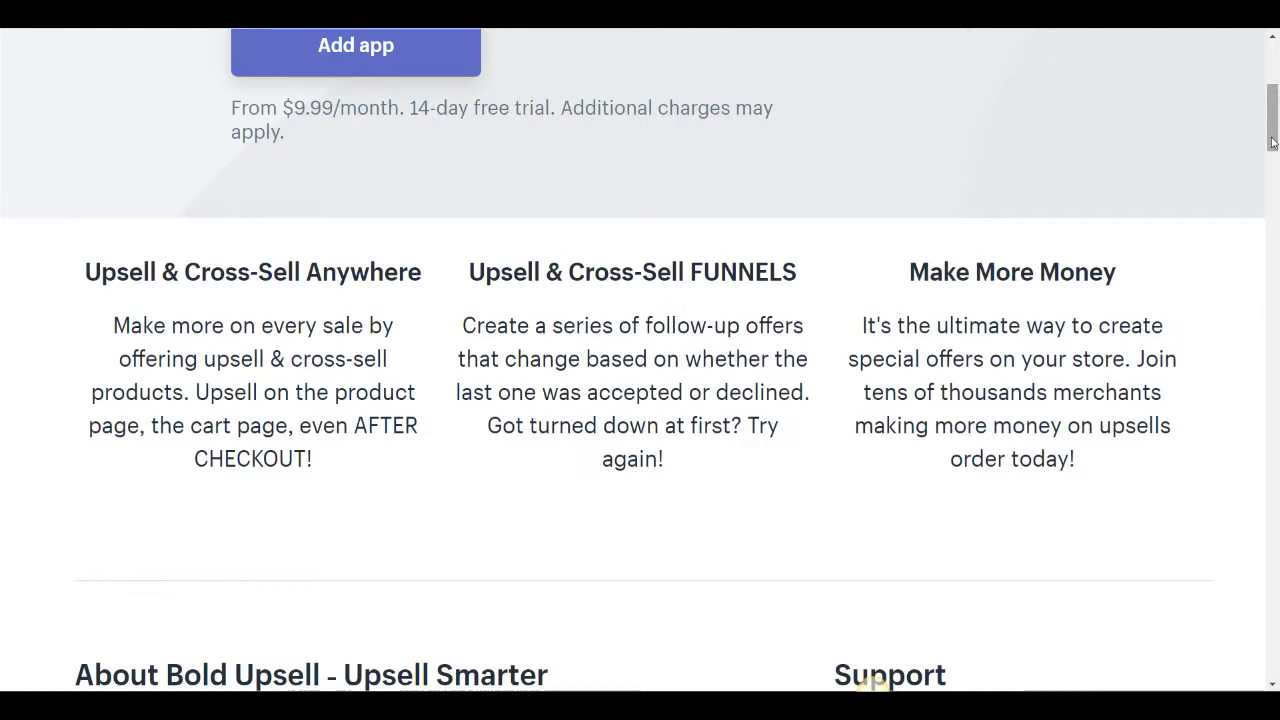
pyautogui.moveTo(1272, 142); pyautogui.dragTo(1269, 340)
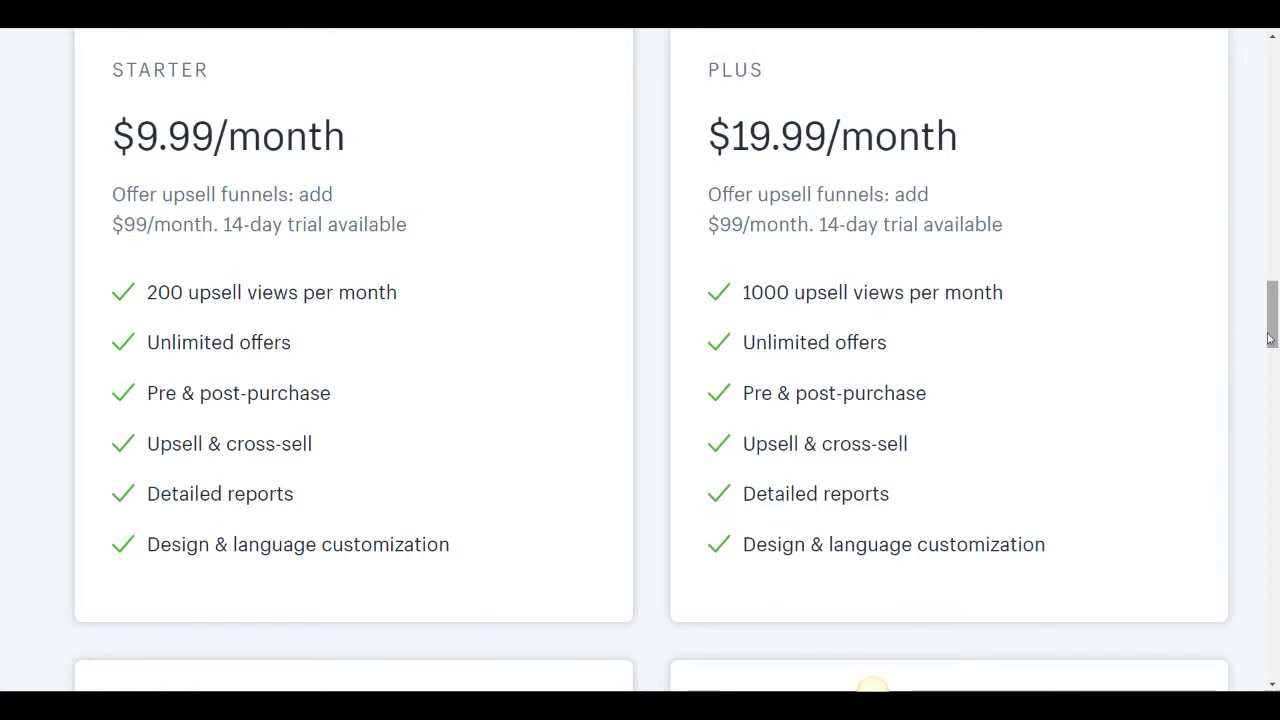
pyautogui.moveTo(1268, 340); pyautogui.dragTo(1273, 400)
pyautogui.scroll(-2, 1273, 400)
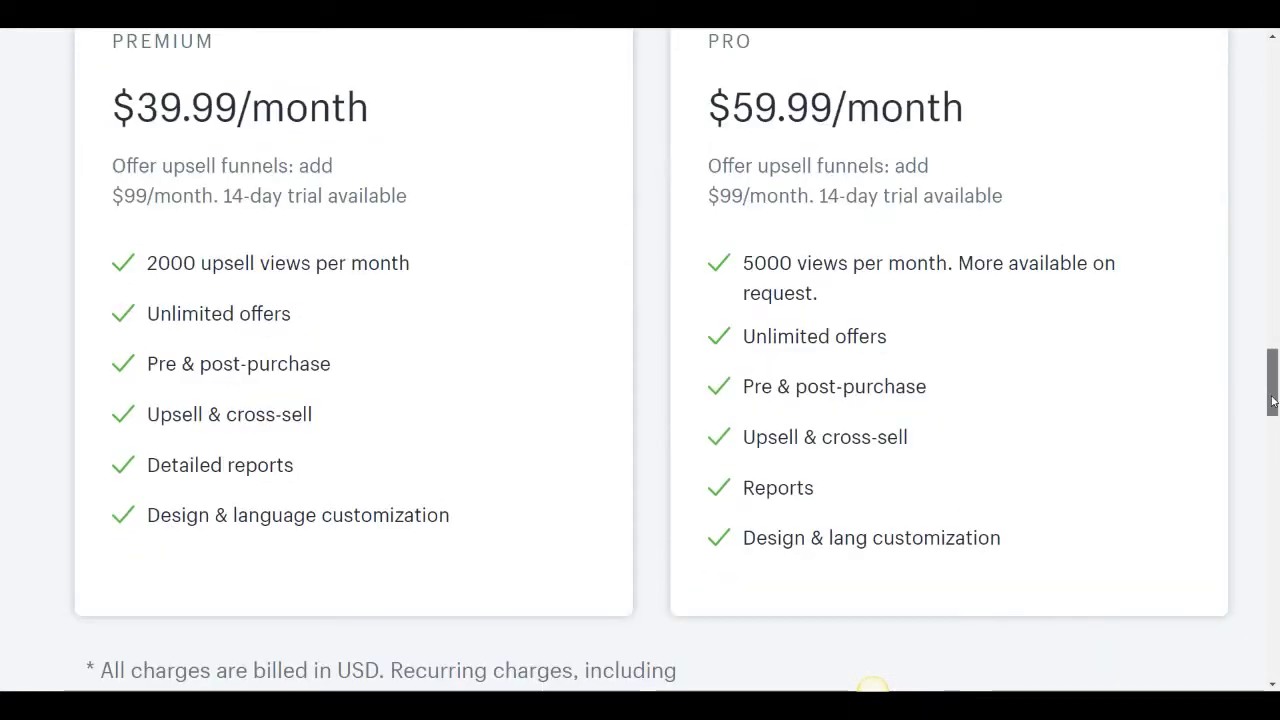
pyautogui.scroll(1, 1273, 400)
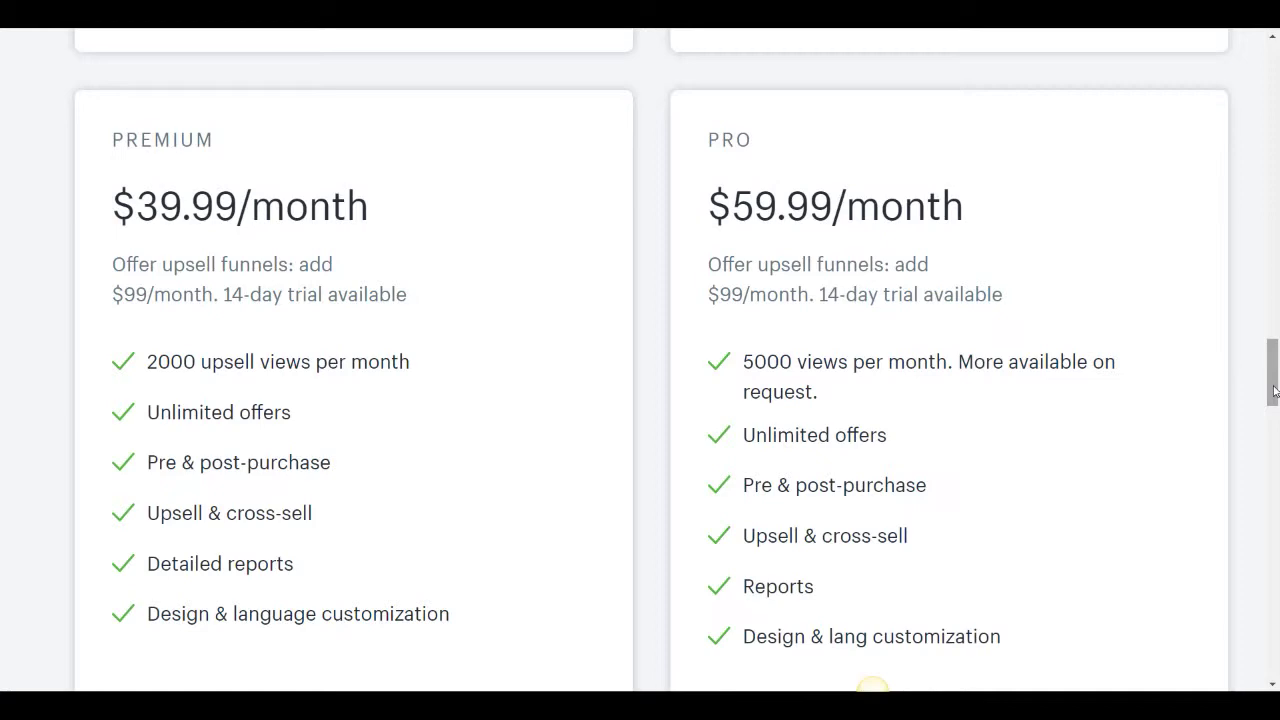
pyautogui.moveTo(1274, 390); pyautogui.dragTo(1272, 76)
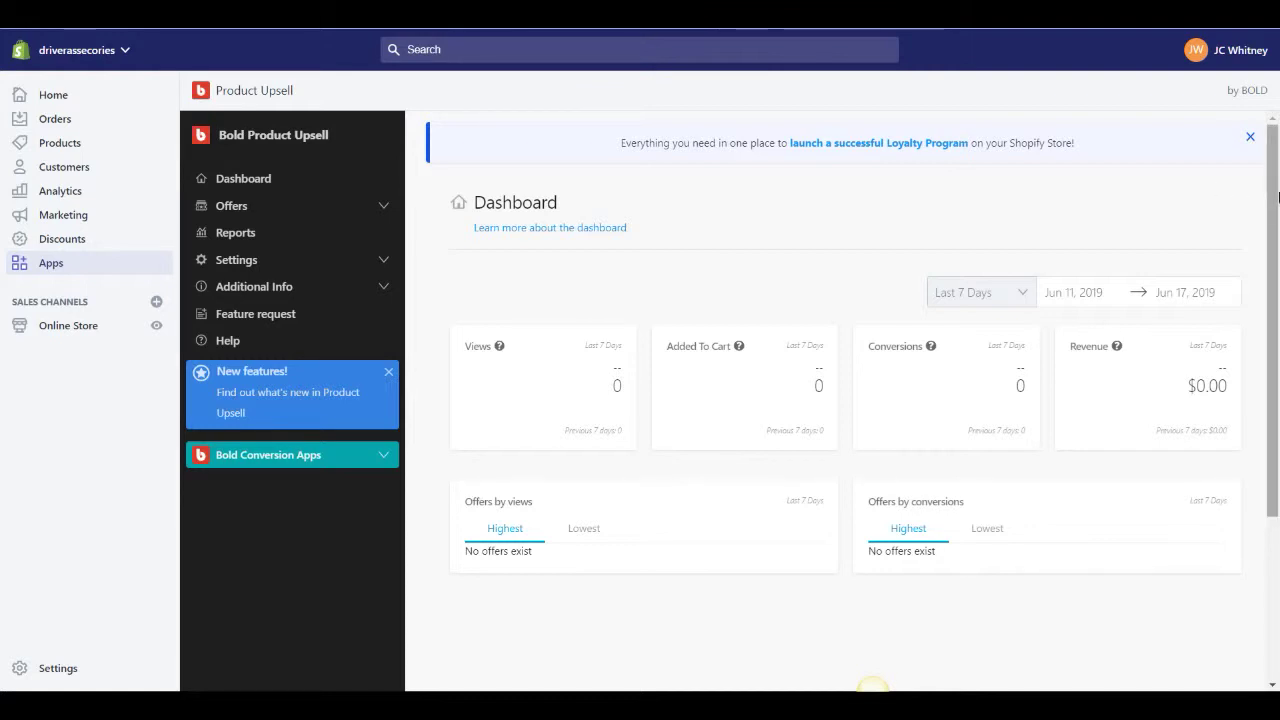
# Step: Review the empty Dashboard (0 views, 0 conversions, $0.00 revenue) and expand the Offers menu
pyautogui.scroll(-1, 1276, 212)
pyautogui.moveTo(1276, 212); pyautogui.dragTo(1272, 262)
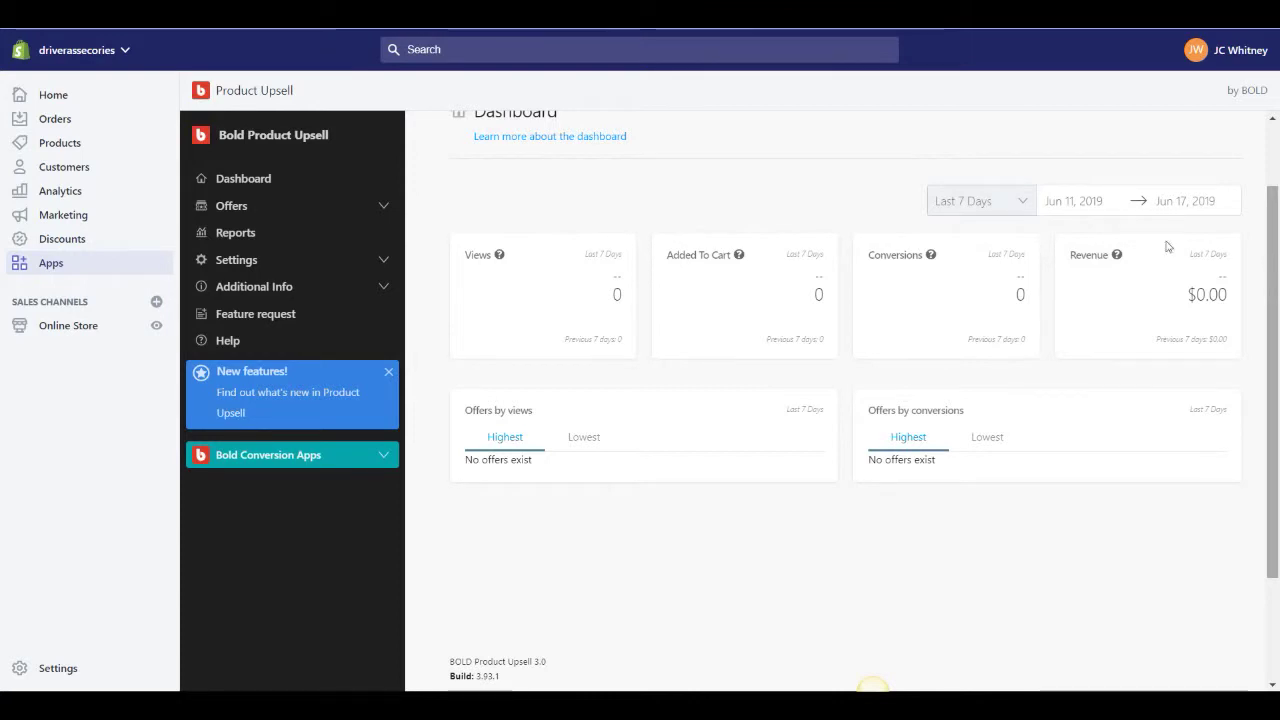
pyautogui.click(336, 210)
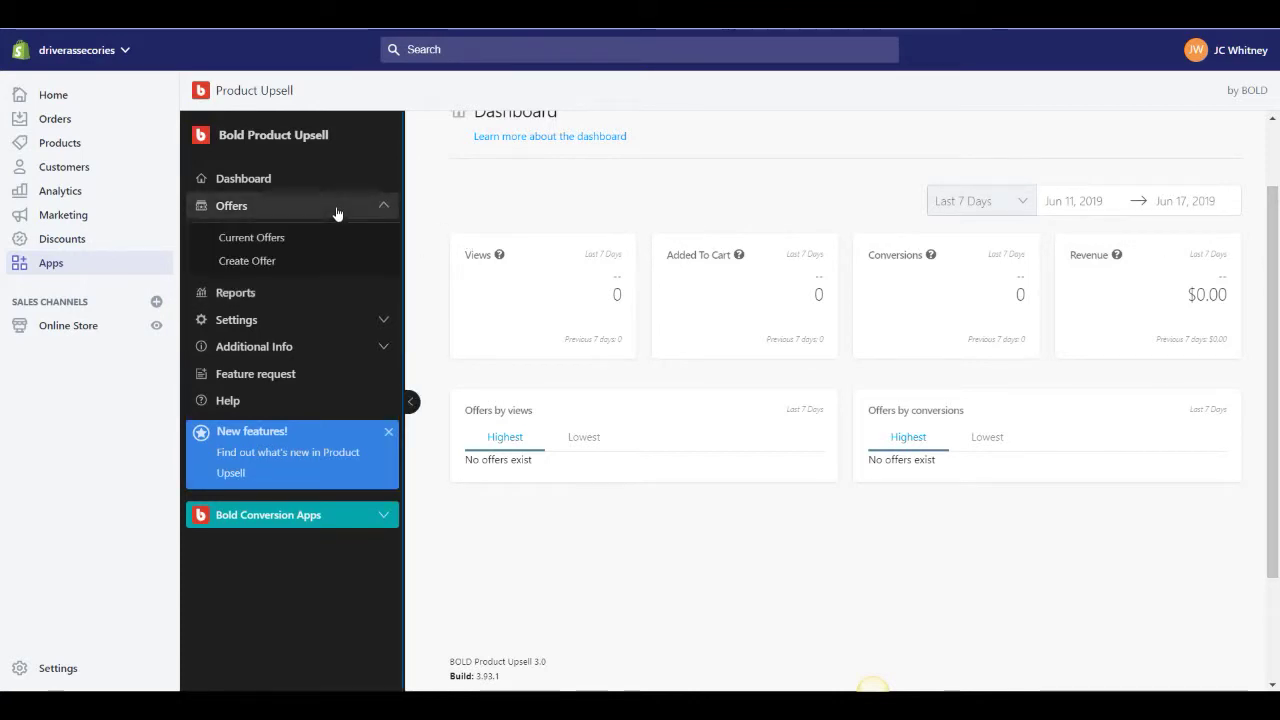
# Step: Start a new upsell offer and name it 'Swivel Clip'
pyautogui.click(301, 261)
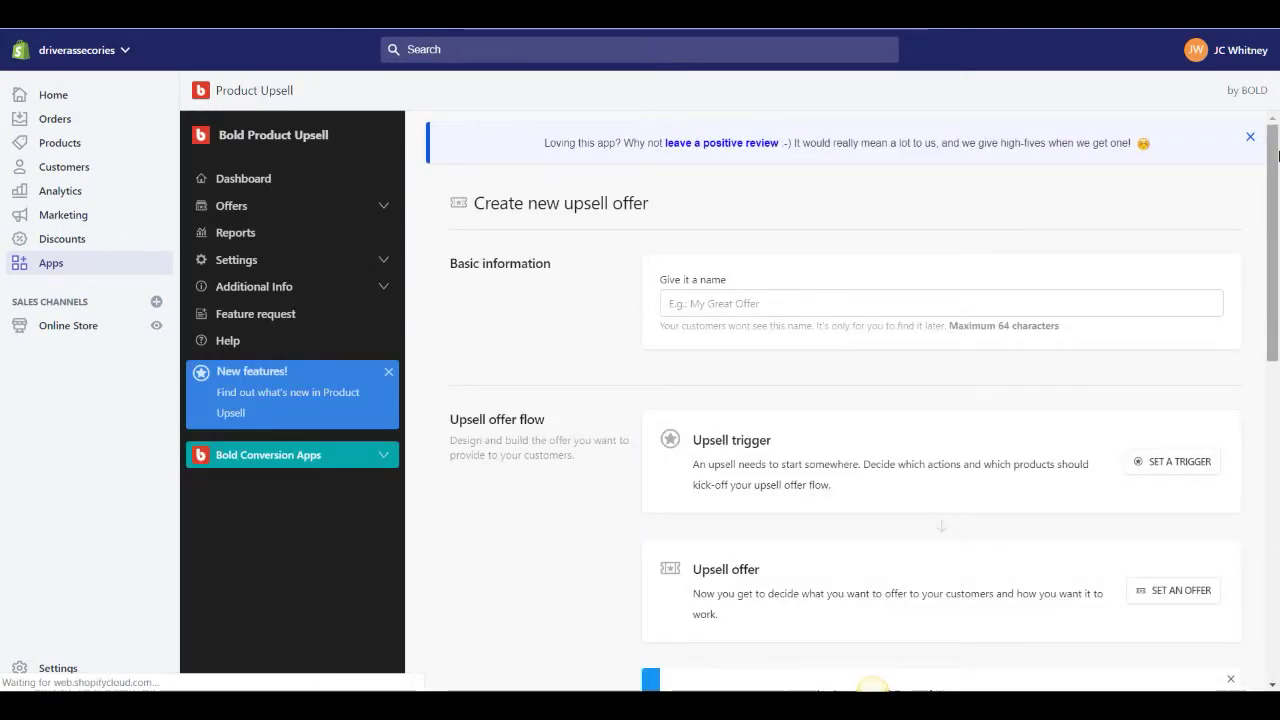
pyautogui.moveTo(1277, 155); pyautogui.dragTo(1274, 203)
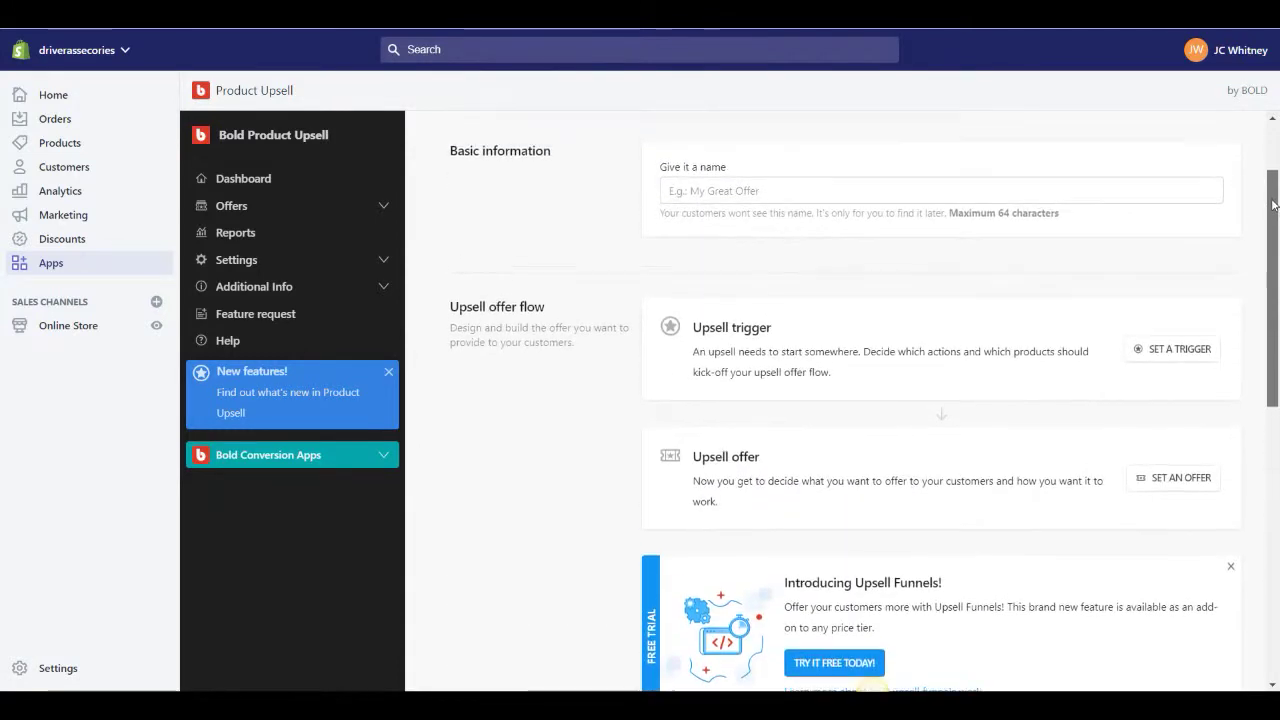
pyautogui.click(810, 190)
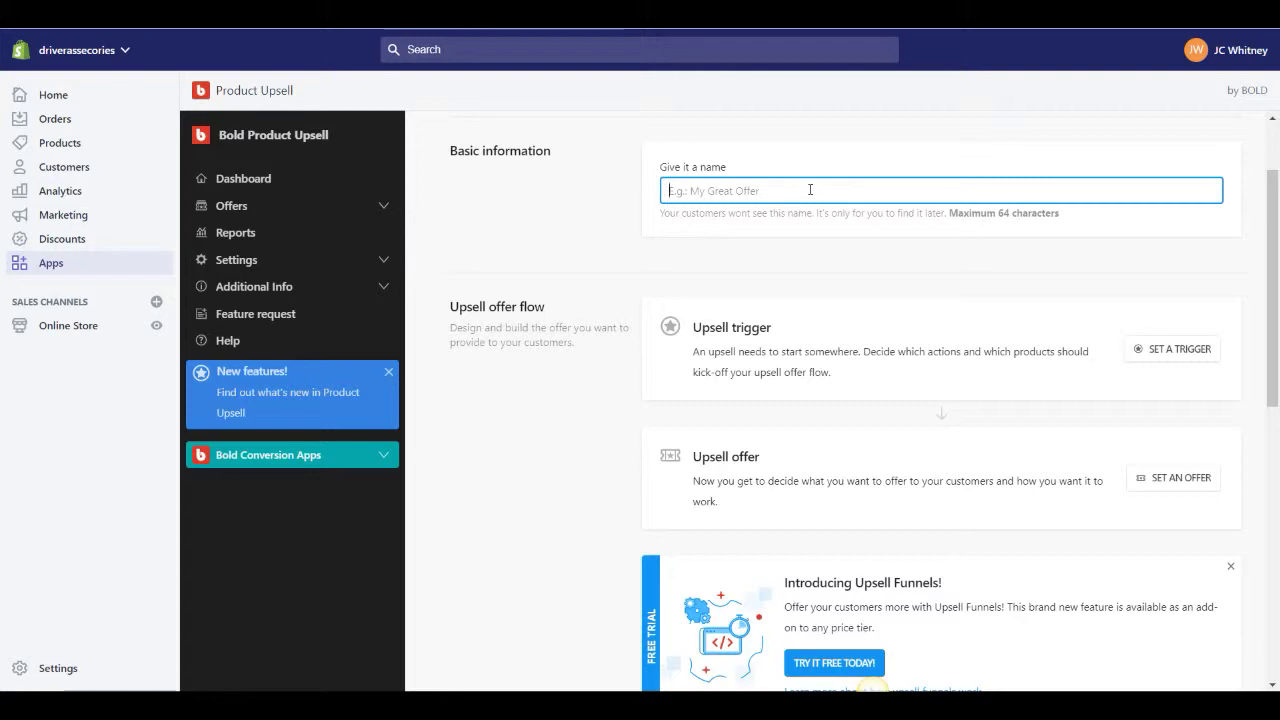
pyautogui.write('S')
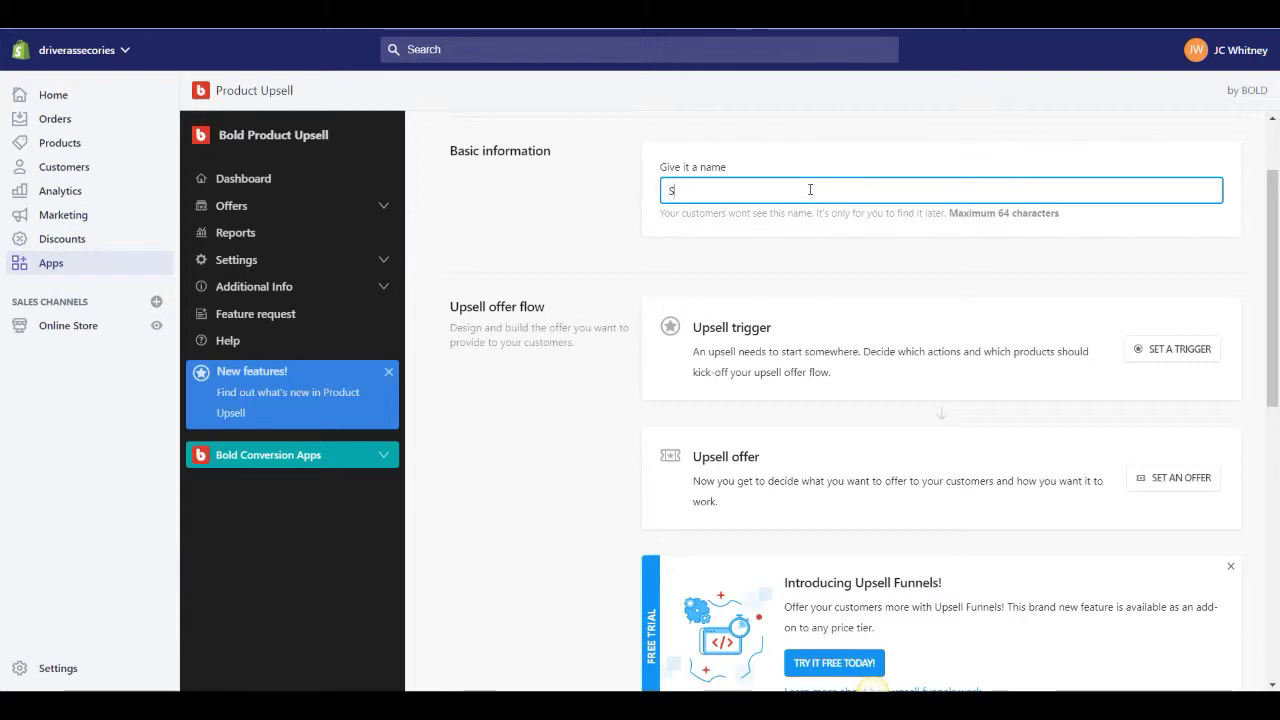
pyautogui.write('wivel Clip')
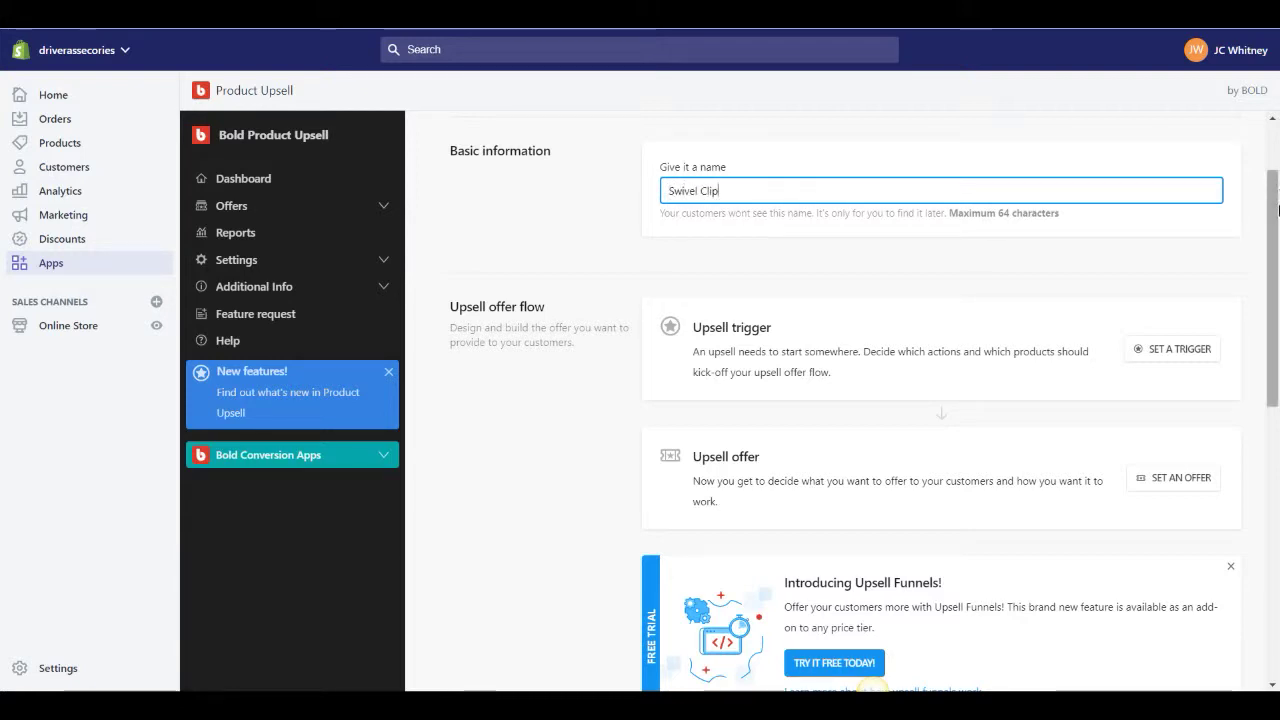
pyautogui.scroll(-1, 1275, 265)
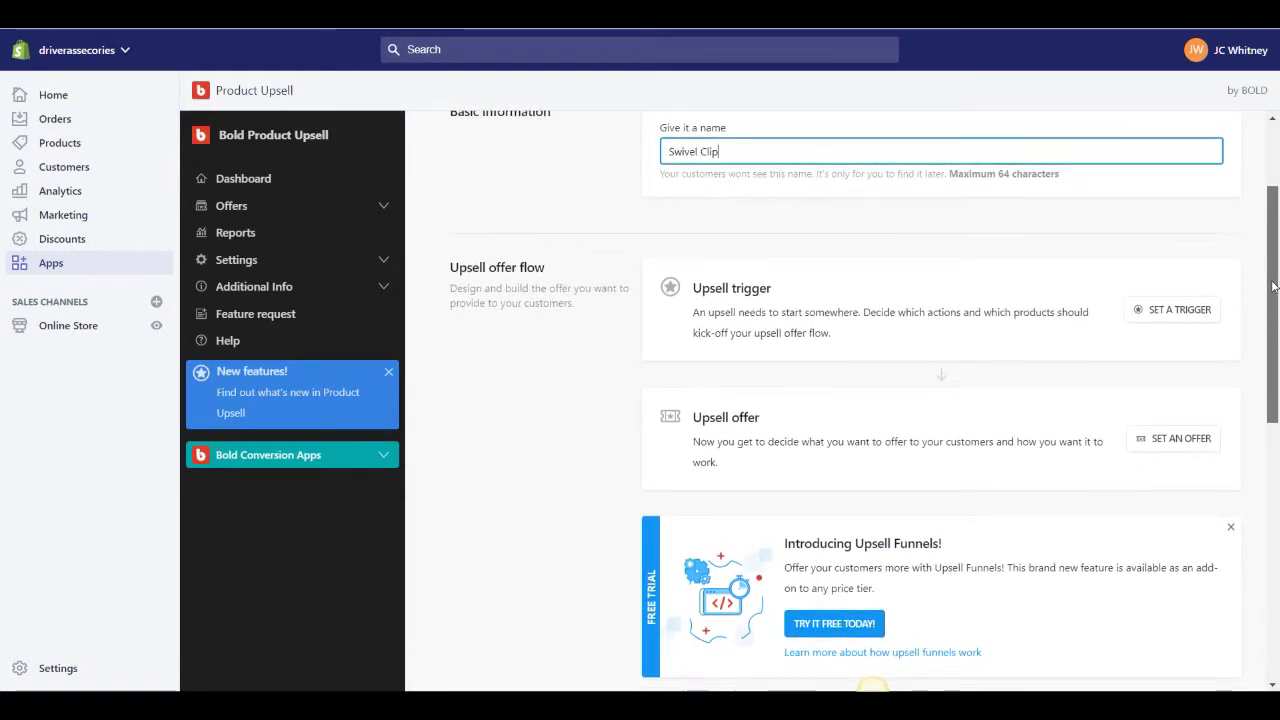
pyautogui.scroll(-1, 1270, 308)
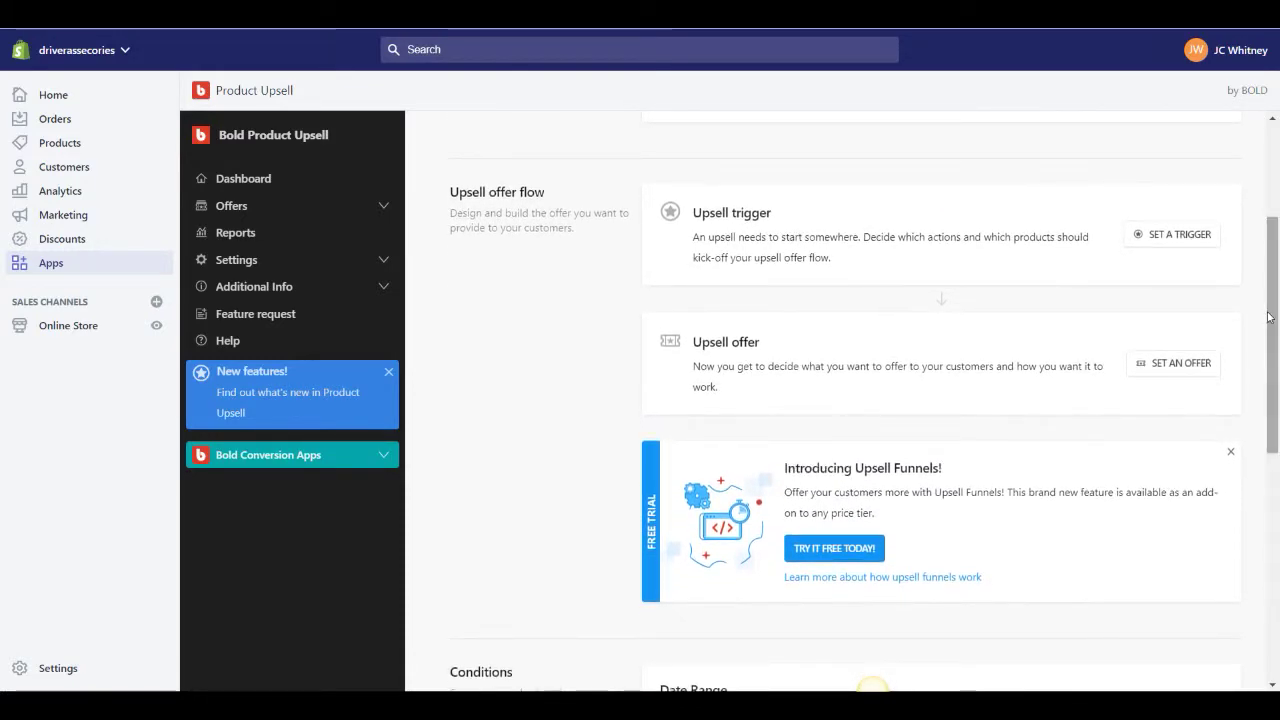
# Step: Set the offer's trigger event to Before checkout and bring up the trigger product picker
pyautogui.click(1170, 236)
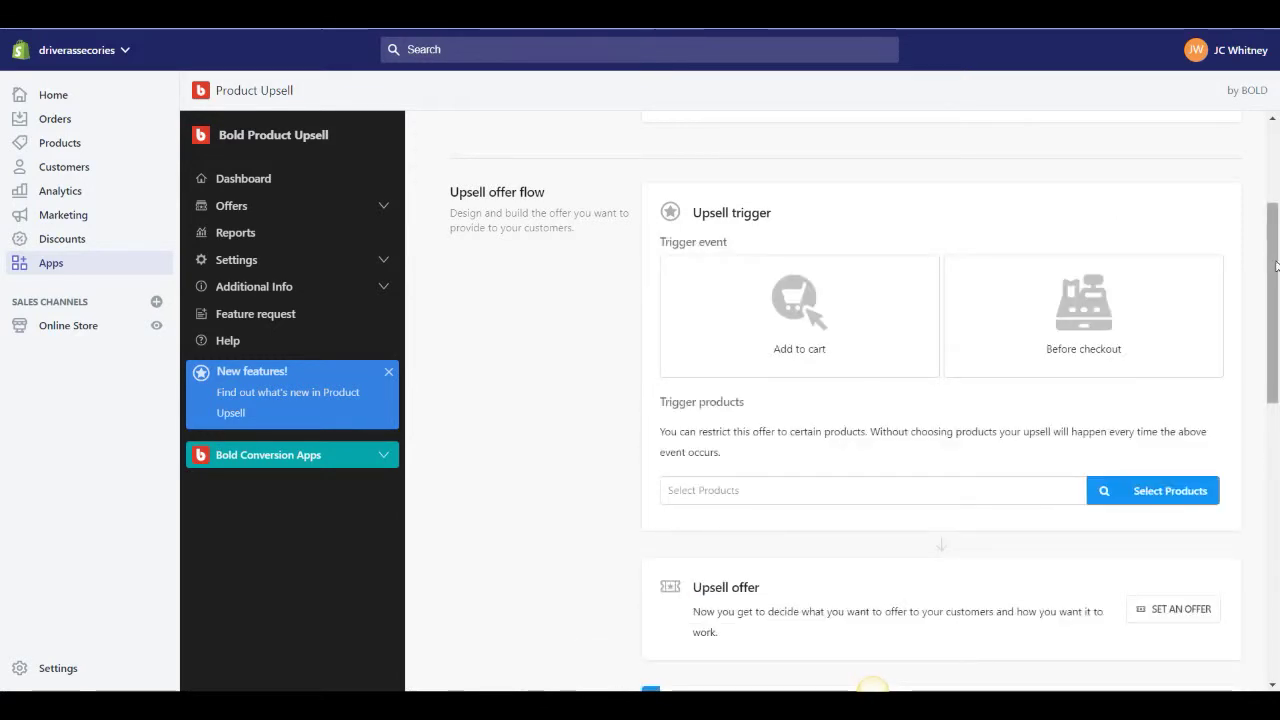
pyautogui.scroll(-1, 1274, 281)
pyautogui.scroll(-1, 1274, 281)
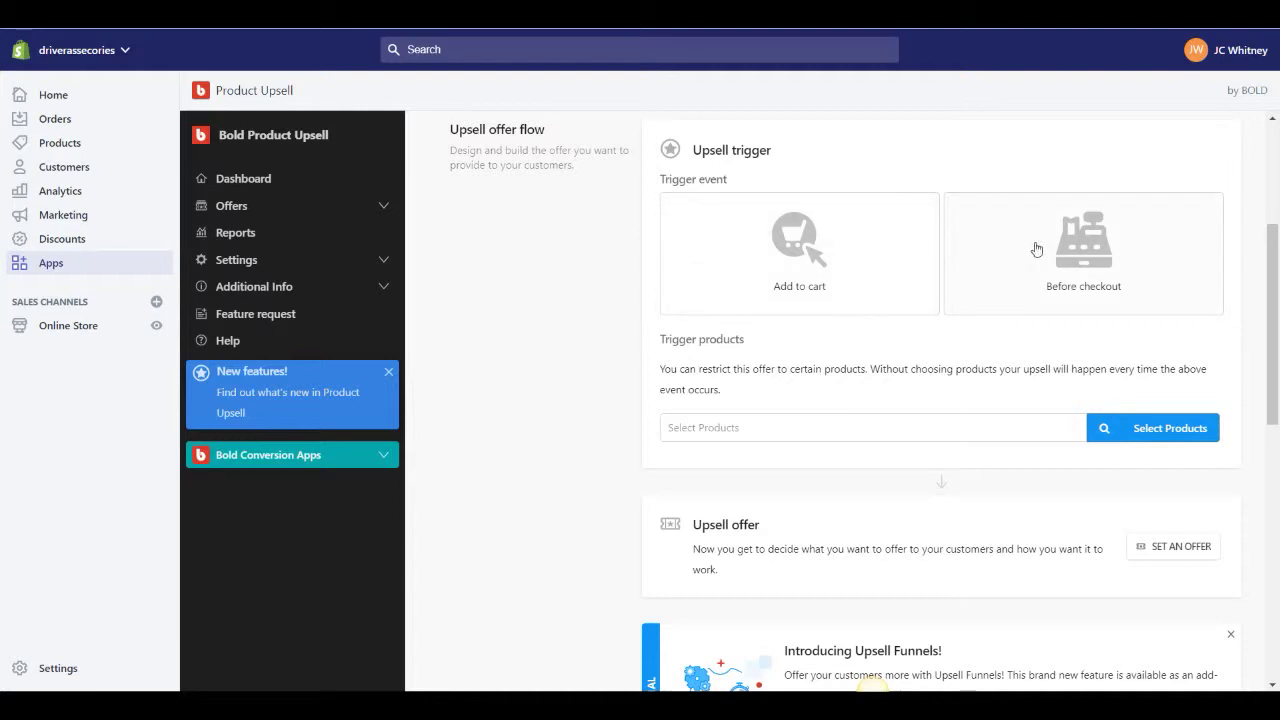
pyautogui.click(1214, 282)
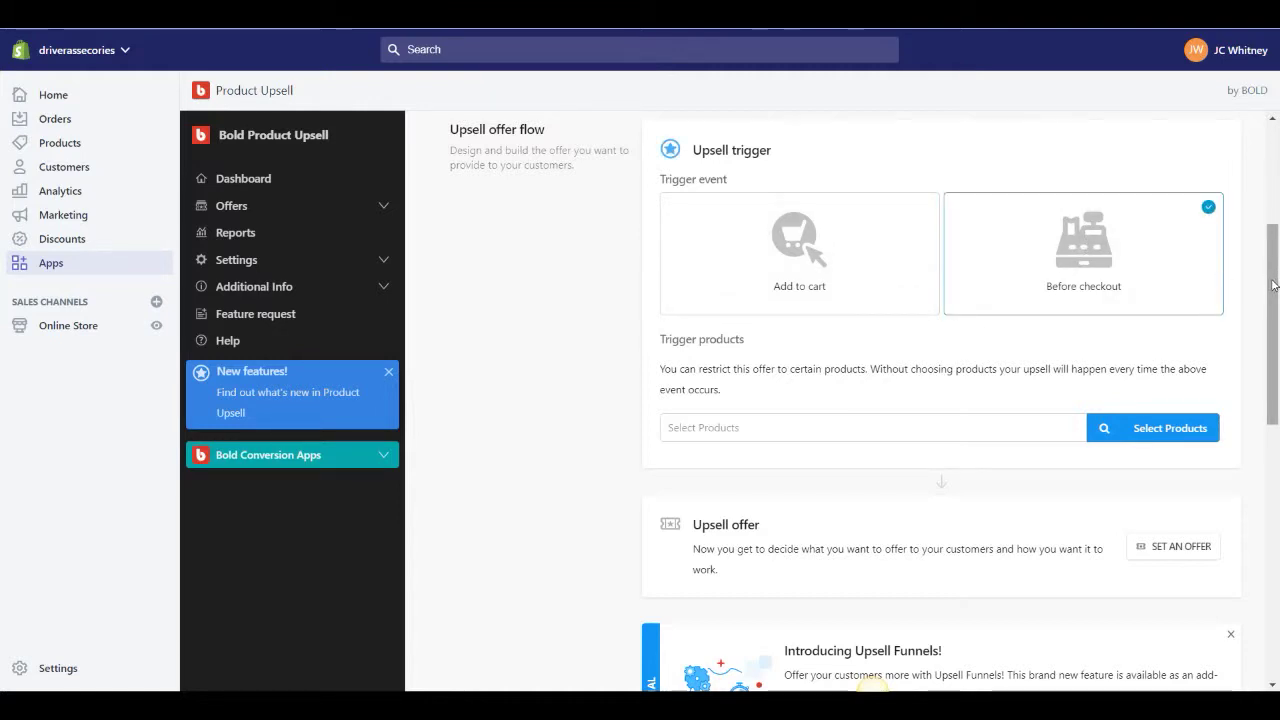
pyautogui.scroll(-1, 1205, 330)
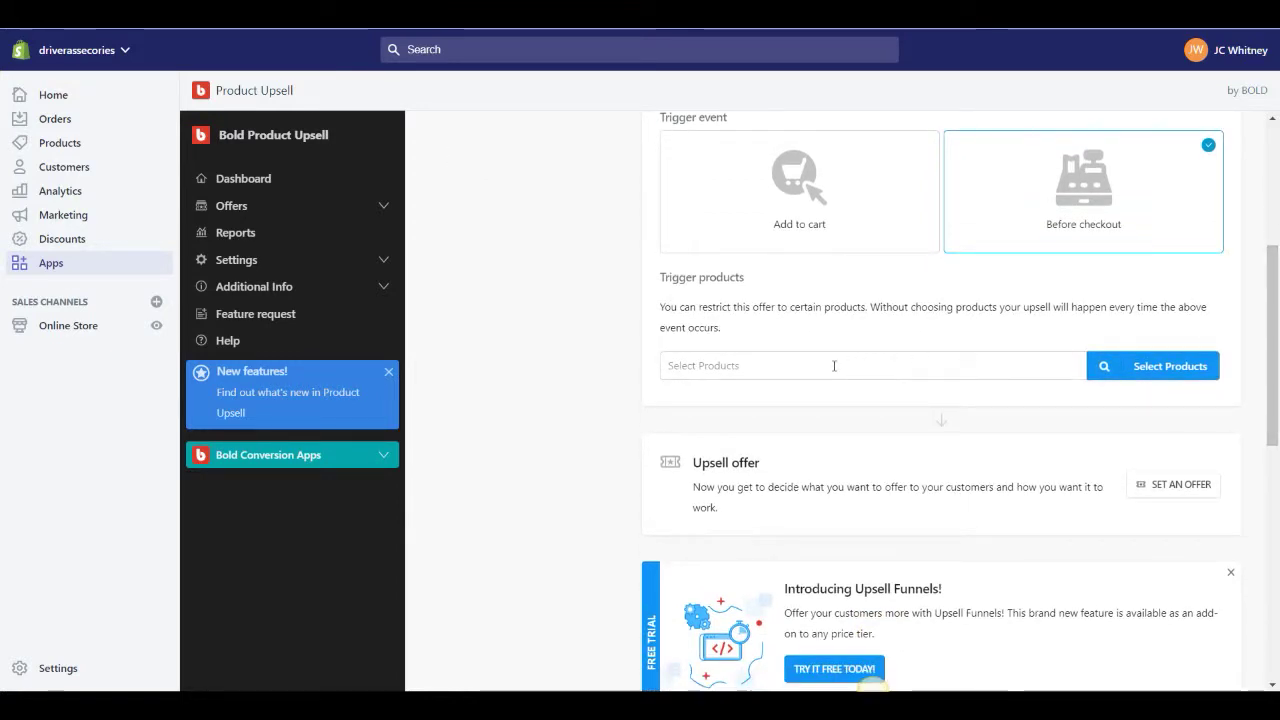
pyautogui.click(803, 365)
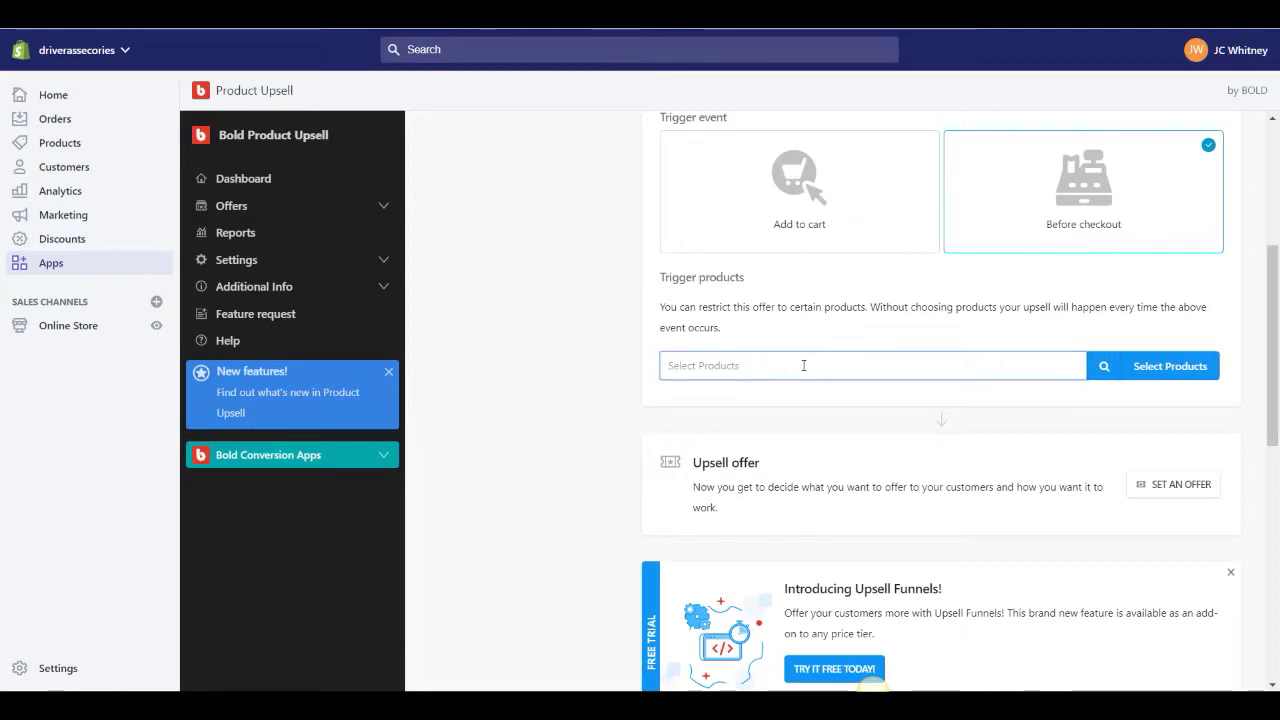
# Step: Add Smart Flare COMBO LED as the offer's trigger product
pyautogui.click(1172, 367)
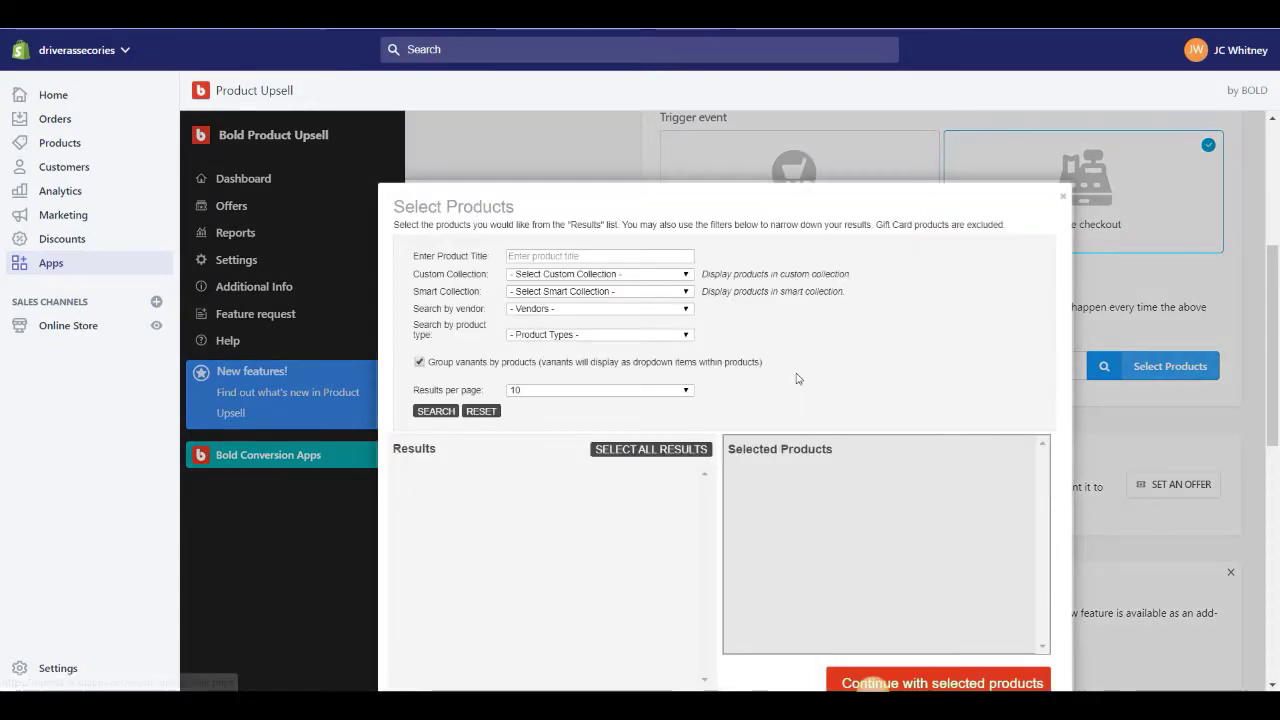
pyautogui.scroll(-1, 571, 451)
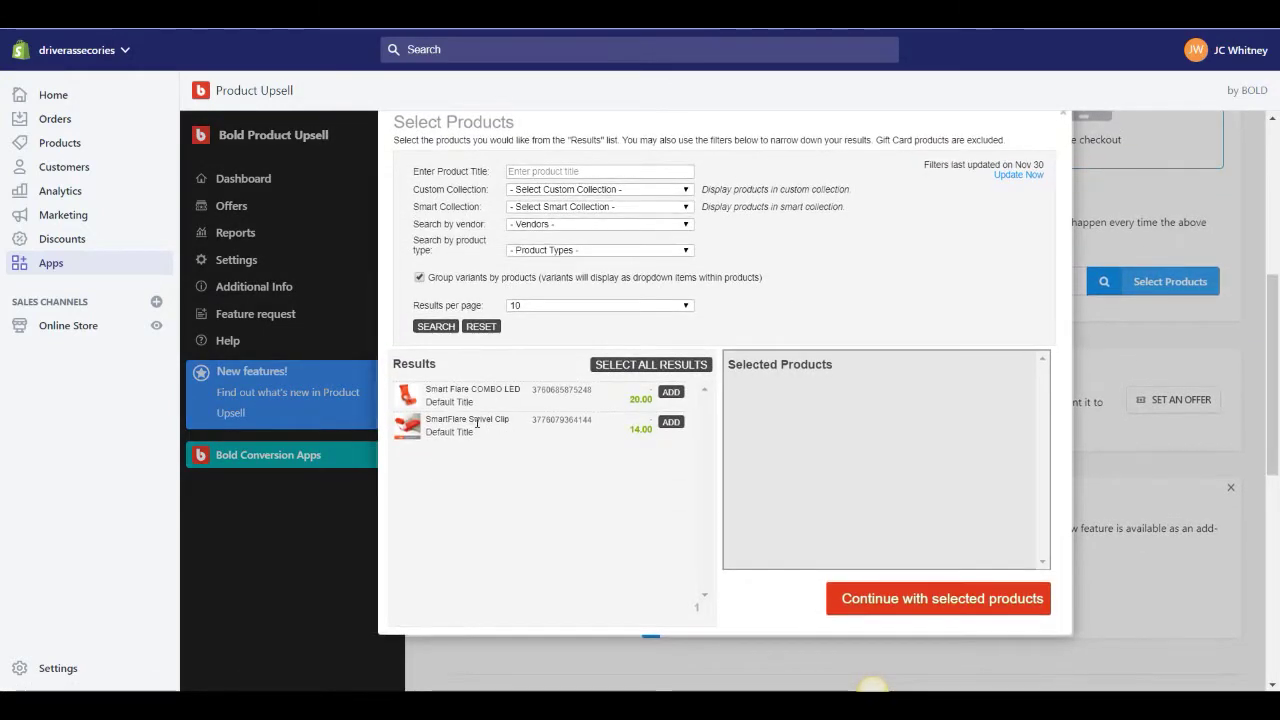
pyautogui.scroll(-1, 476, 423)
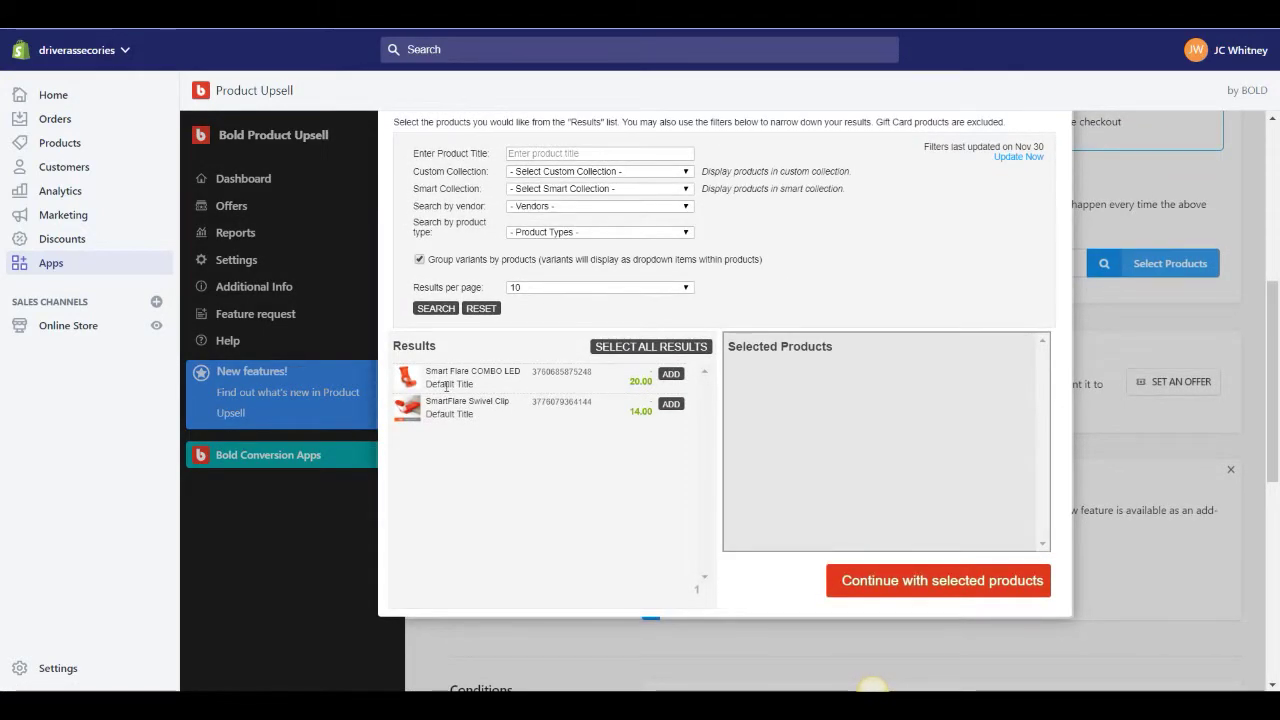
pyautogui.click(668, 375)
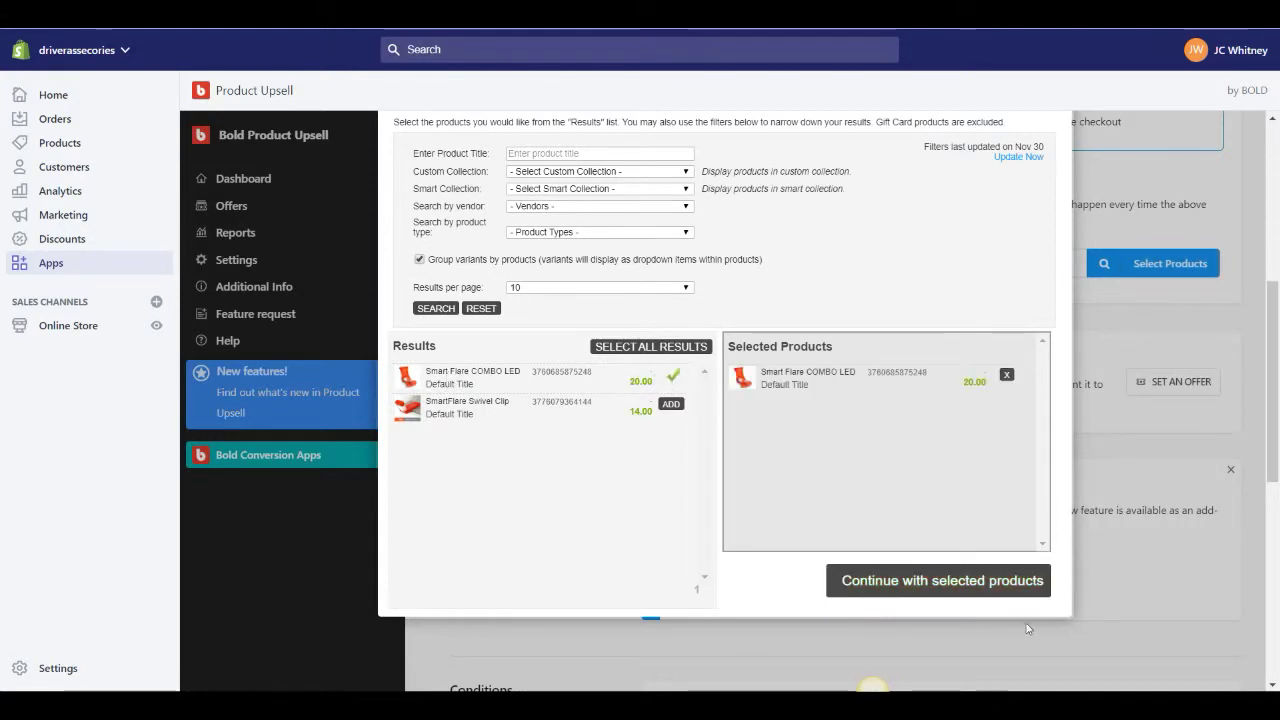
pyautogui.click(960, 584)
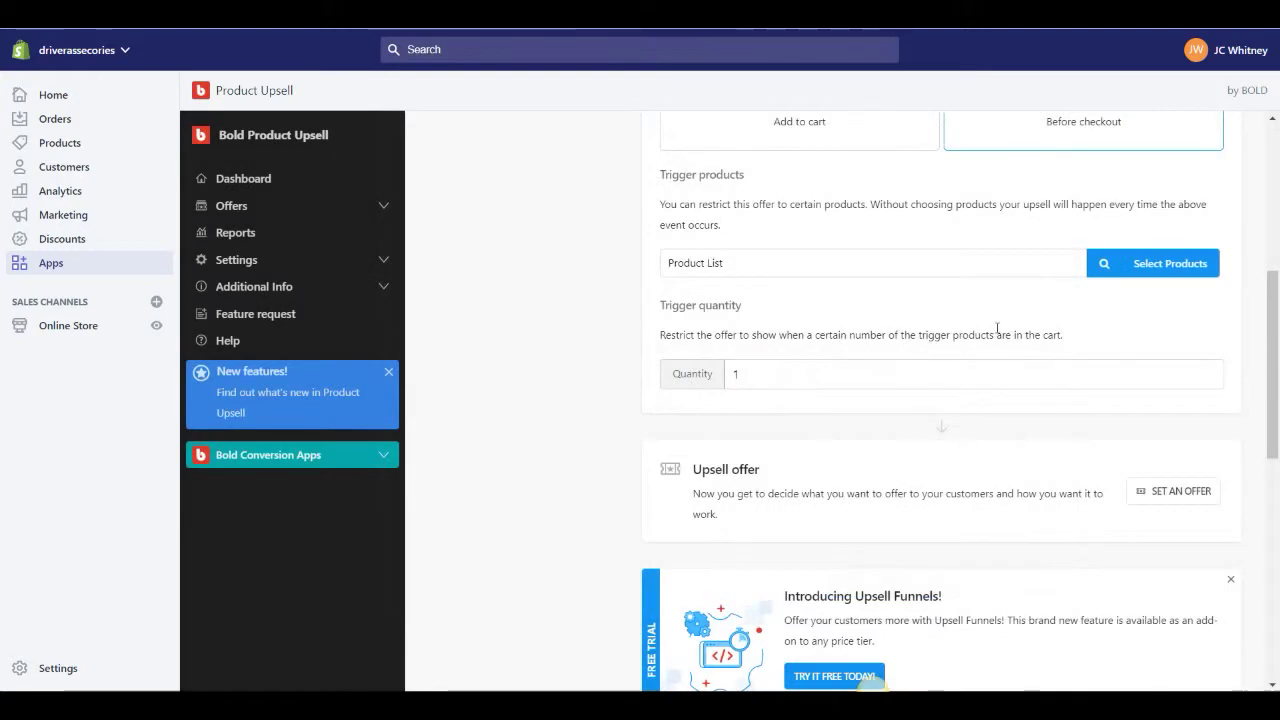
# Step: Keep the trigger quantity at 1 and move on to the upsell offer section
pyautogui.click(757, 375)
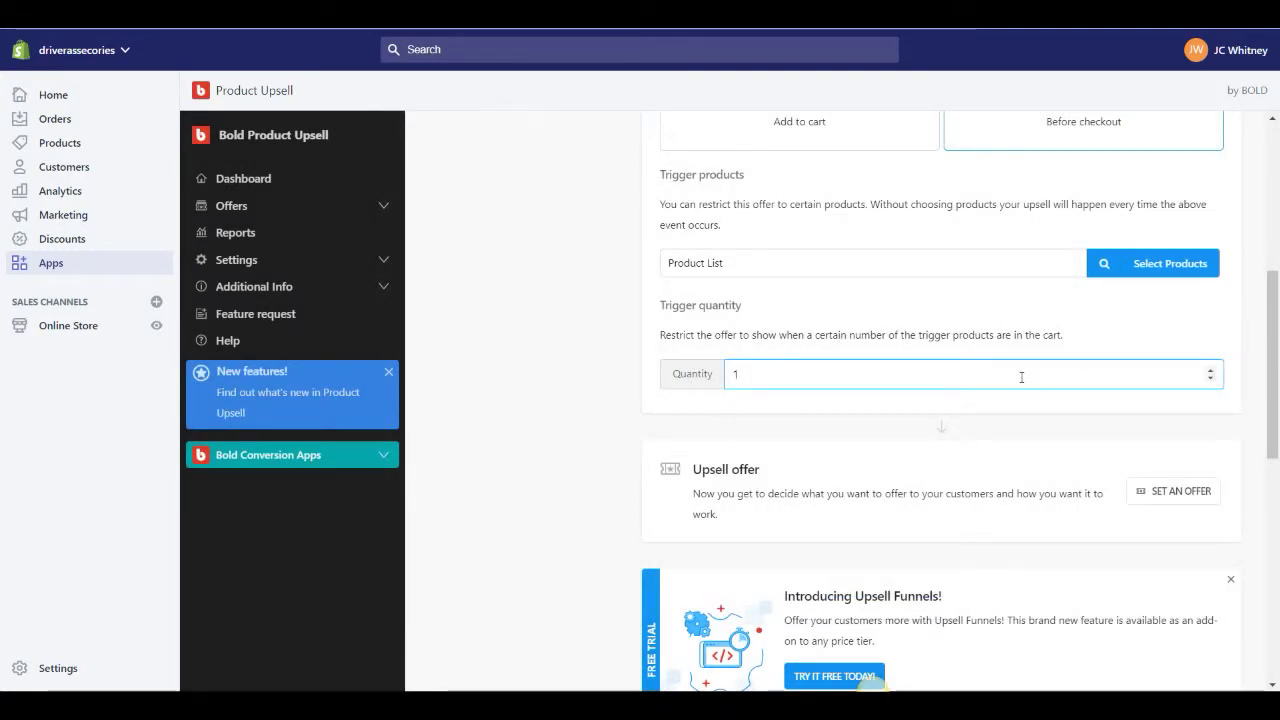
pyautogui.scroll(1, 1021, 377)
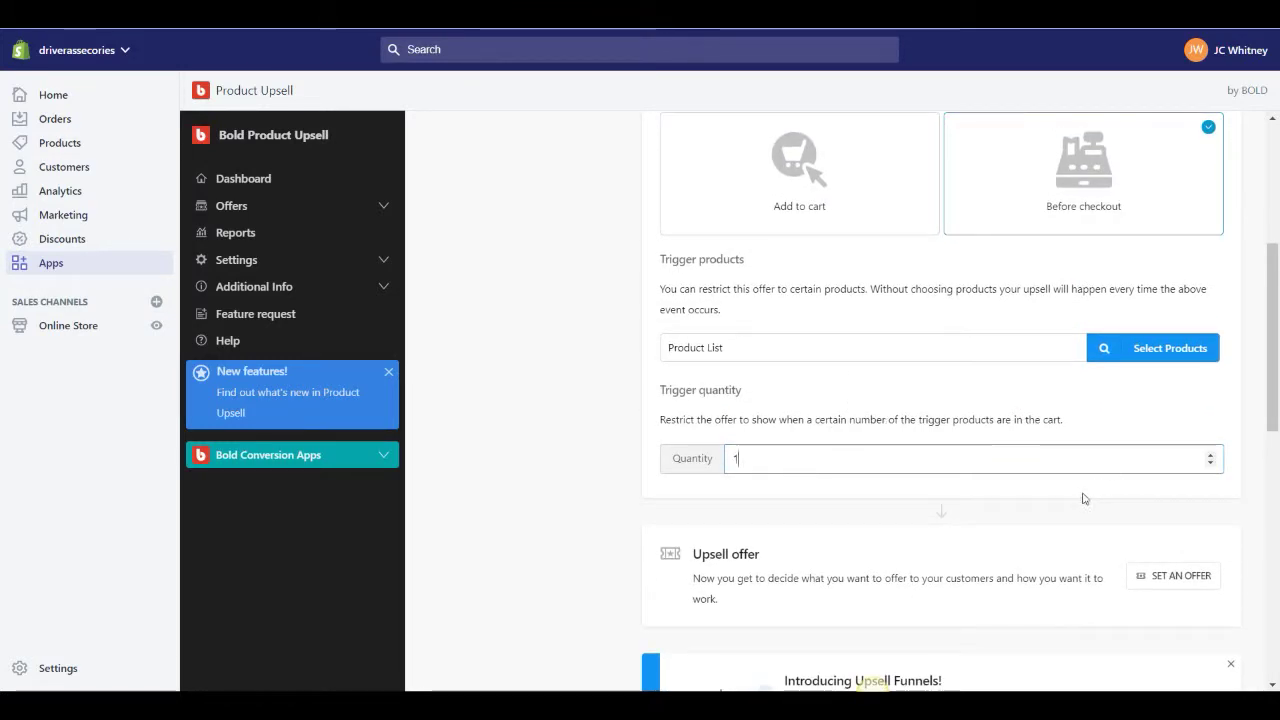
pyautogui.scroll(-1, 1080, 497)
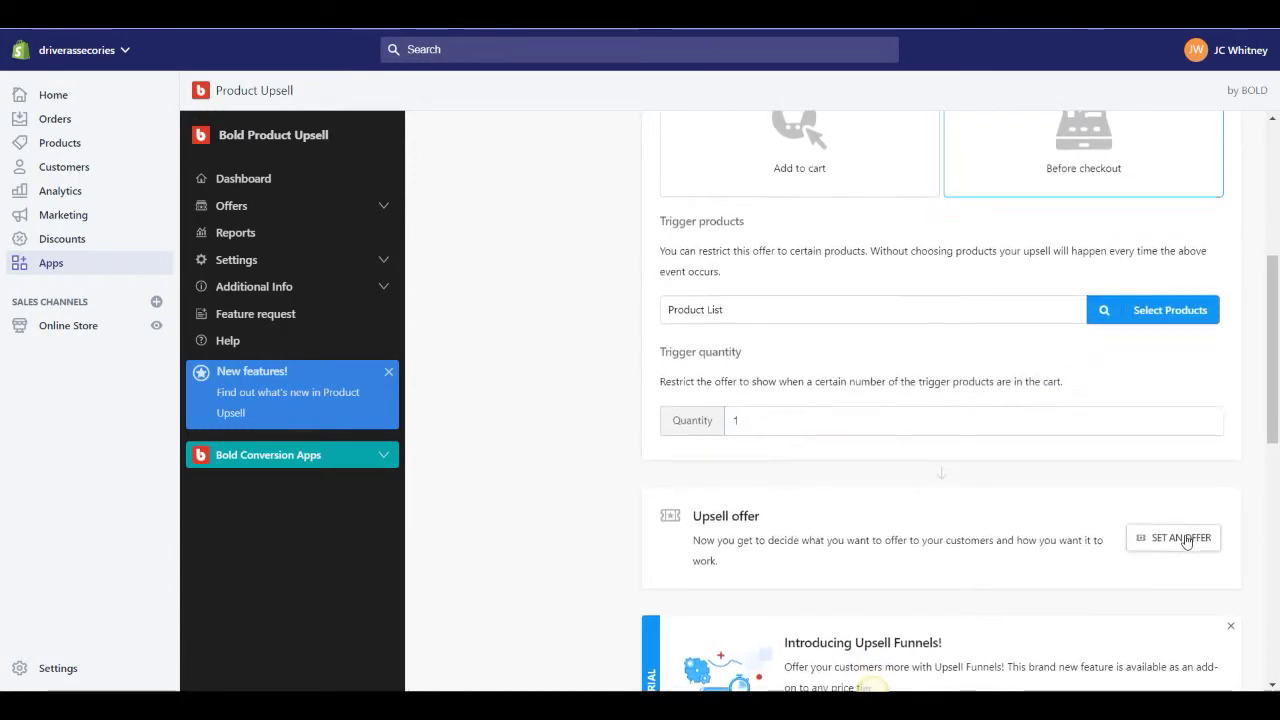
pyautogui.click(1181, 538)
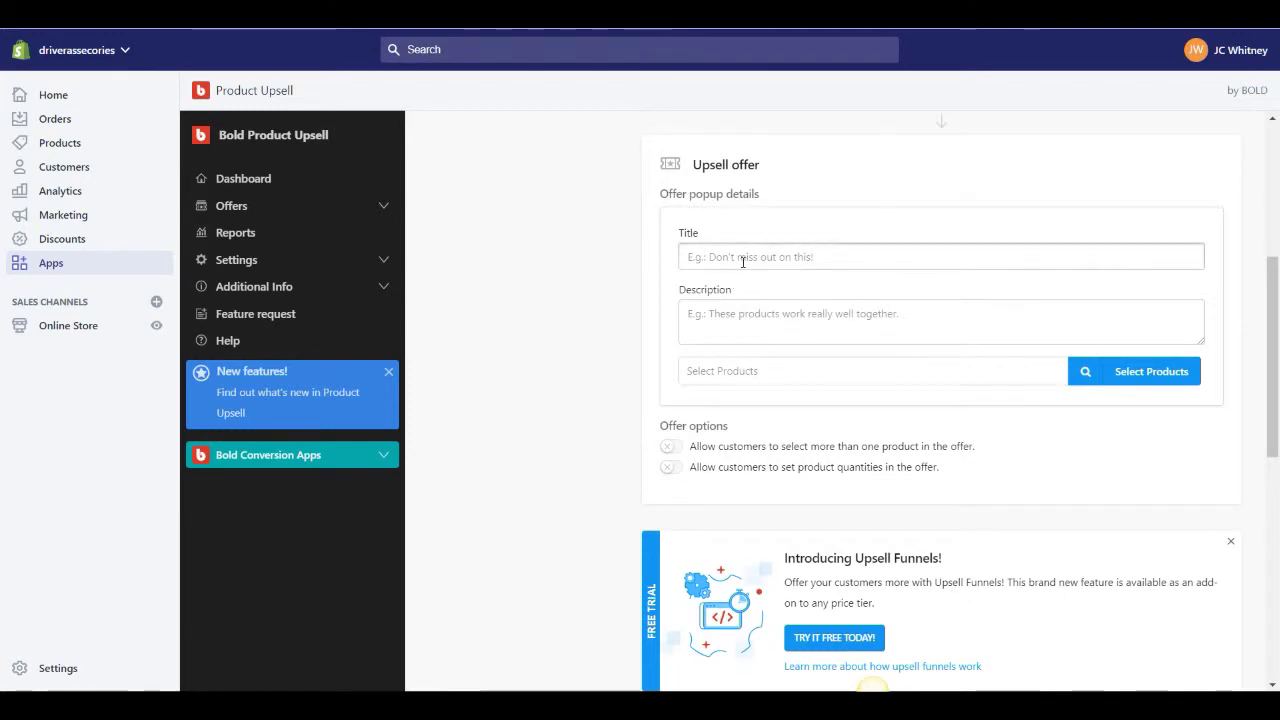
# Step: Title the popup 'Don't miss our Swivel Clip offer!' and describe the clip as handy in many situations
pyautogui.click(743, 262)
pyautogui.write("Don't ")
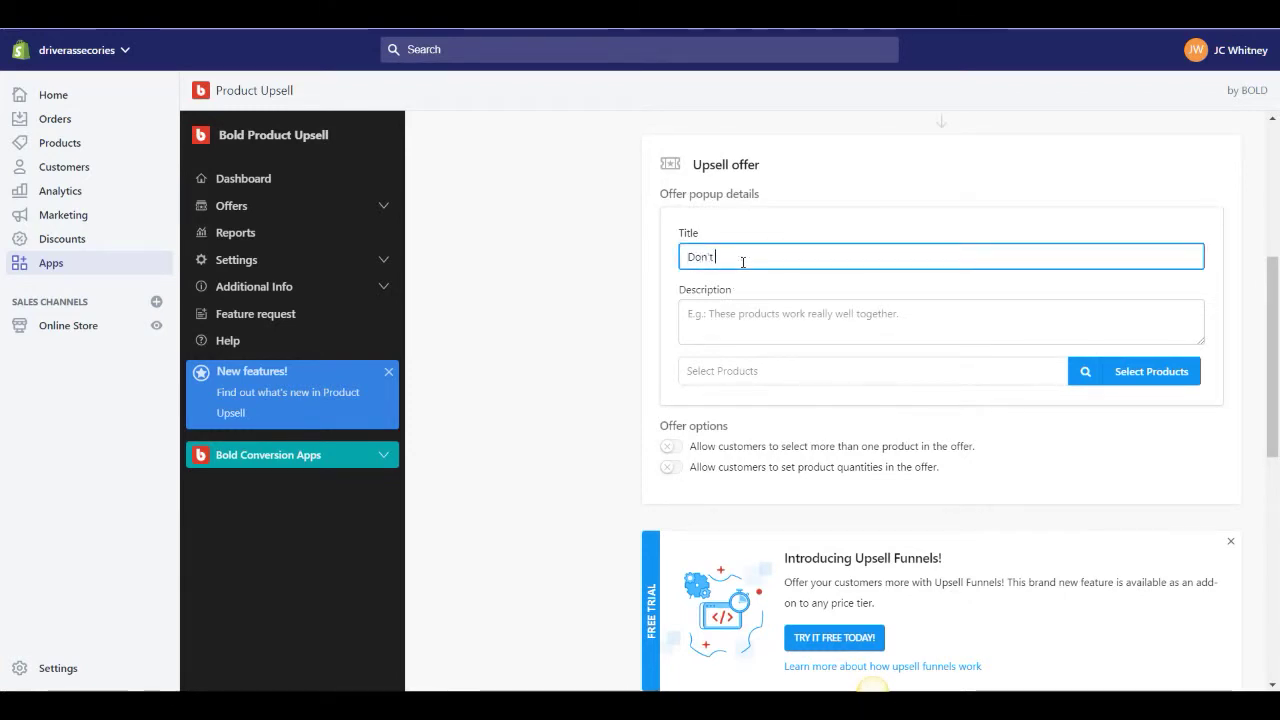
pyautogui.write('miss our S')
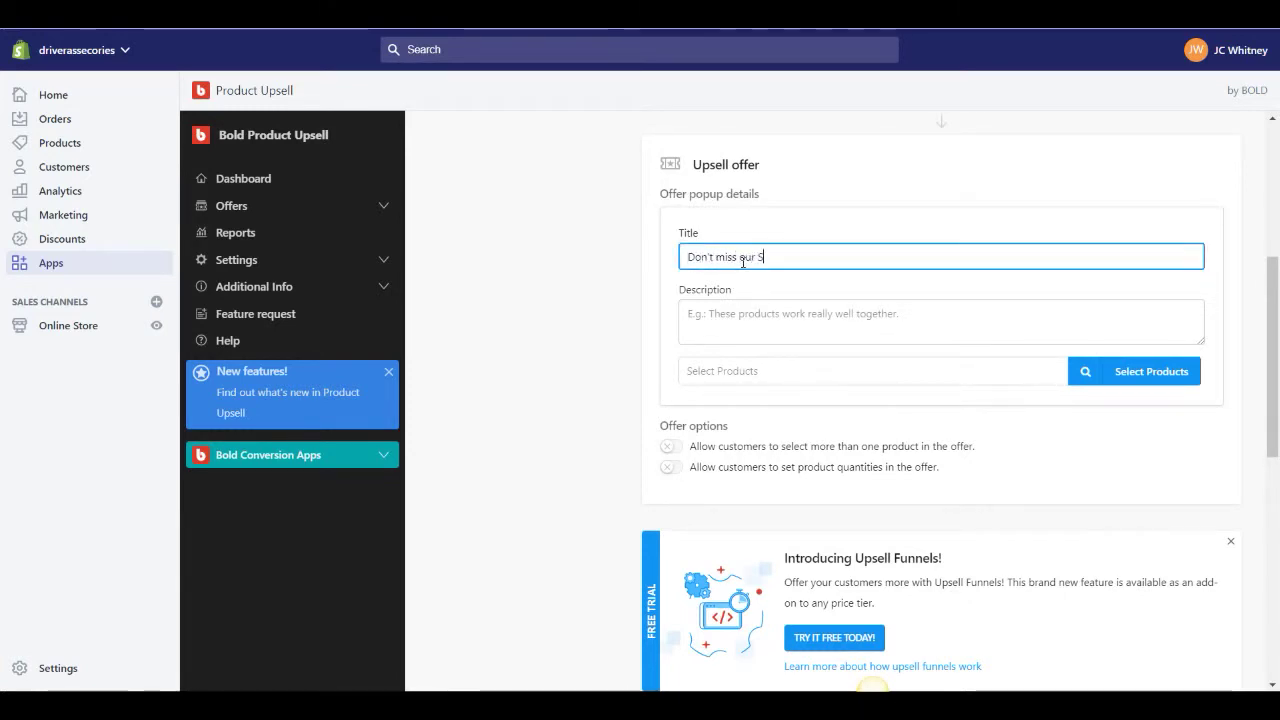
pyautogui.write('wivel Cl')
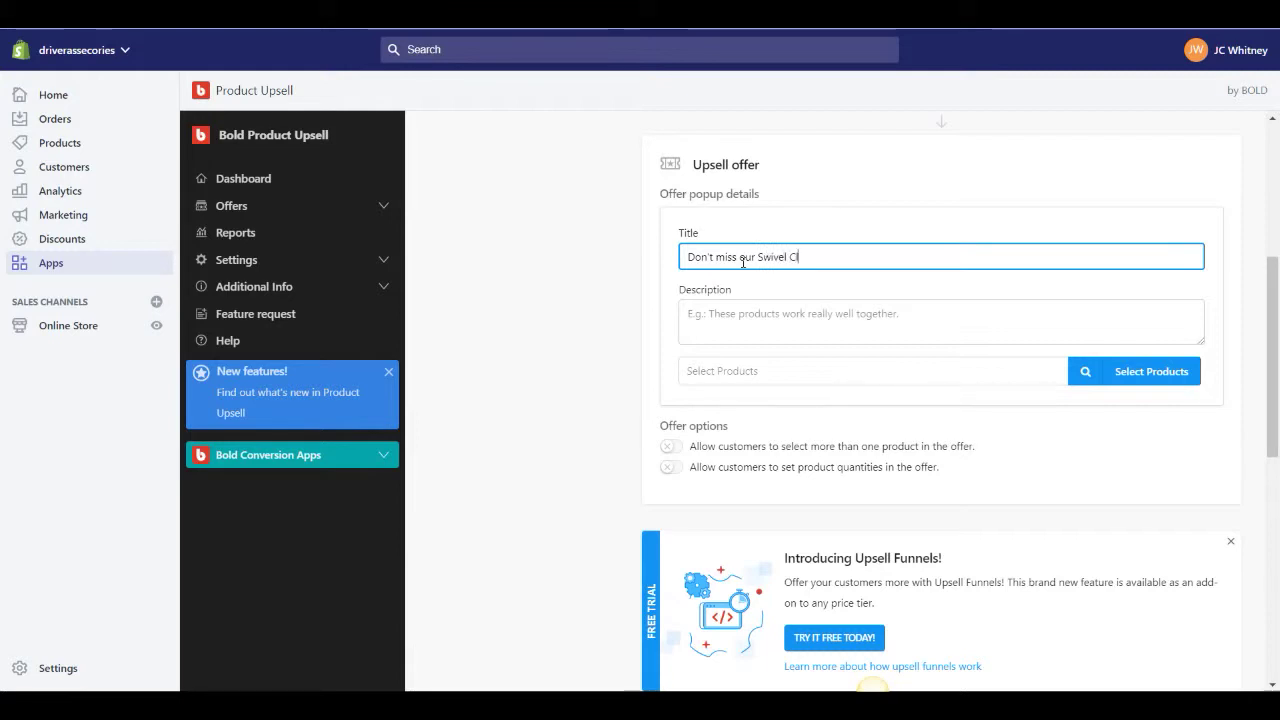
pyautogui.write('ip offer!')
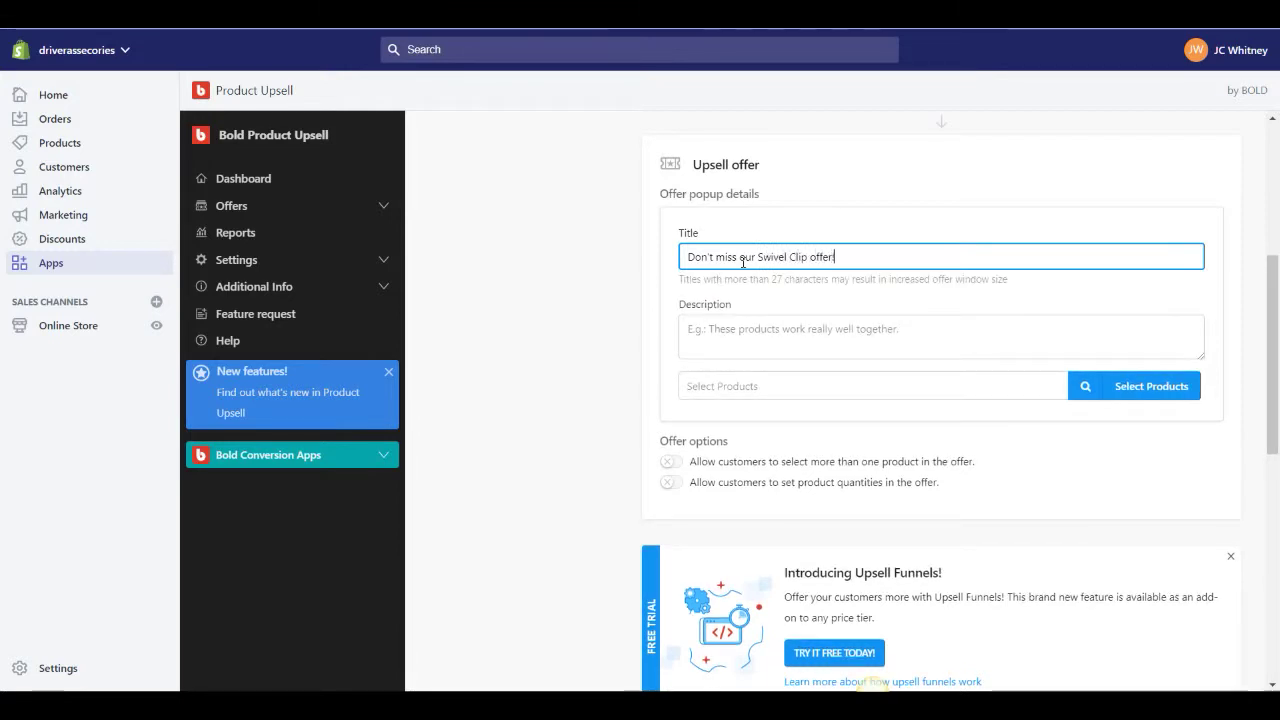
pyautogui.click(793, 324)
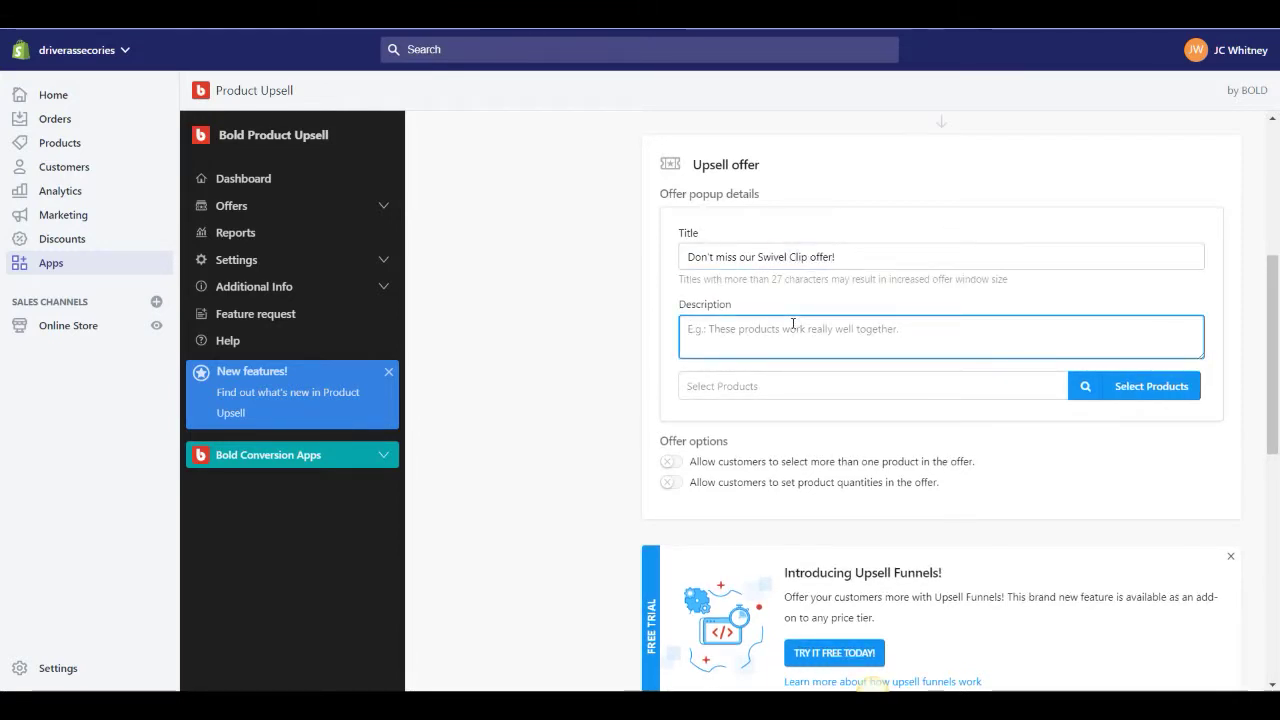
pyautogui.write('The swivel clip co')
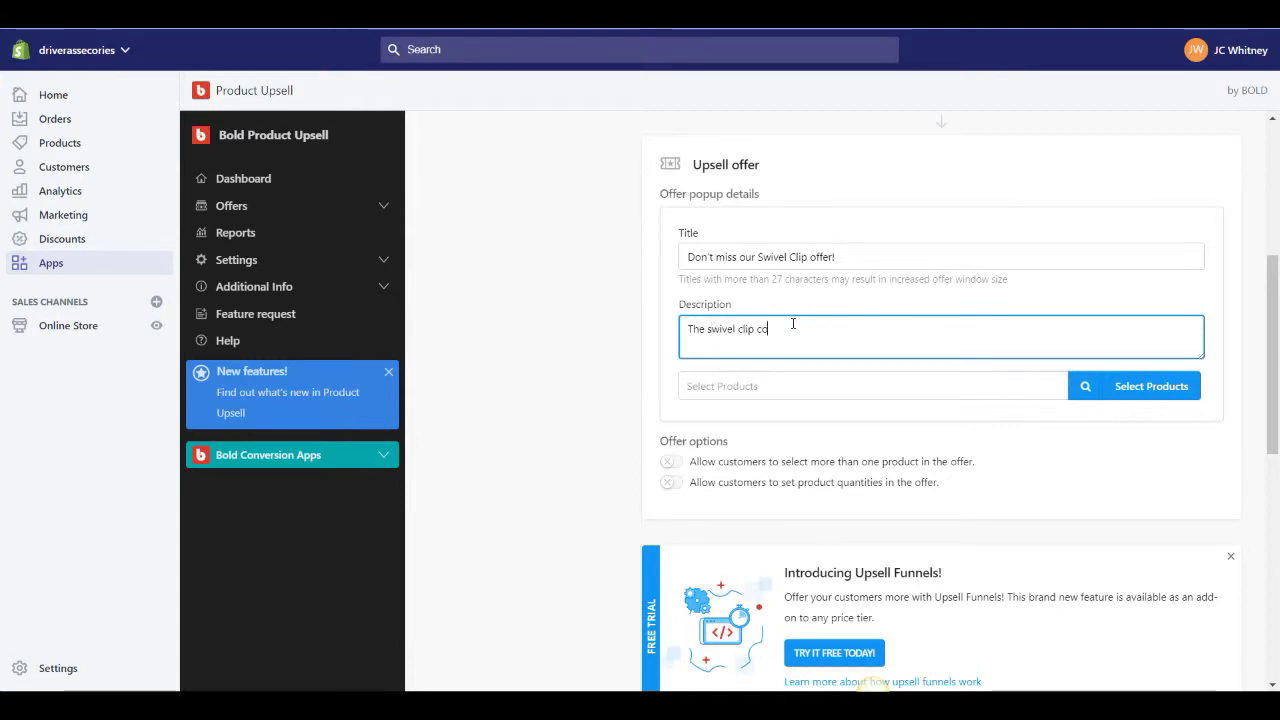
pyautogui.write('mes in handy in')
pyautogui.write('y ')
pyautogui.write('in')
pyautogui.write(' many ')
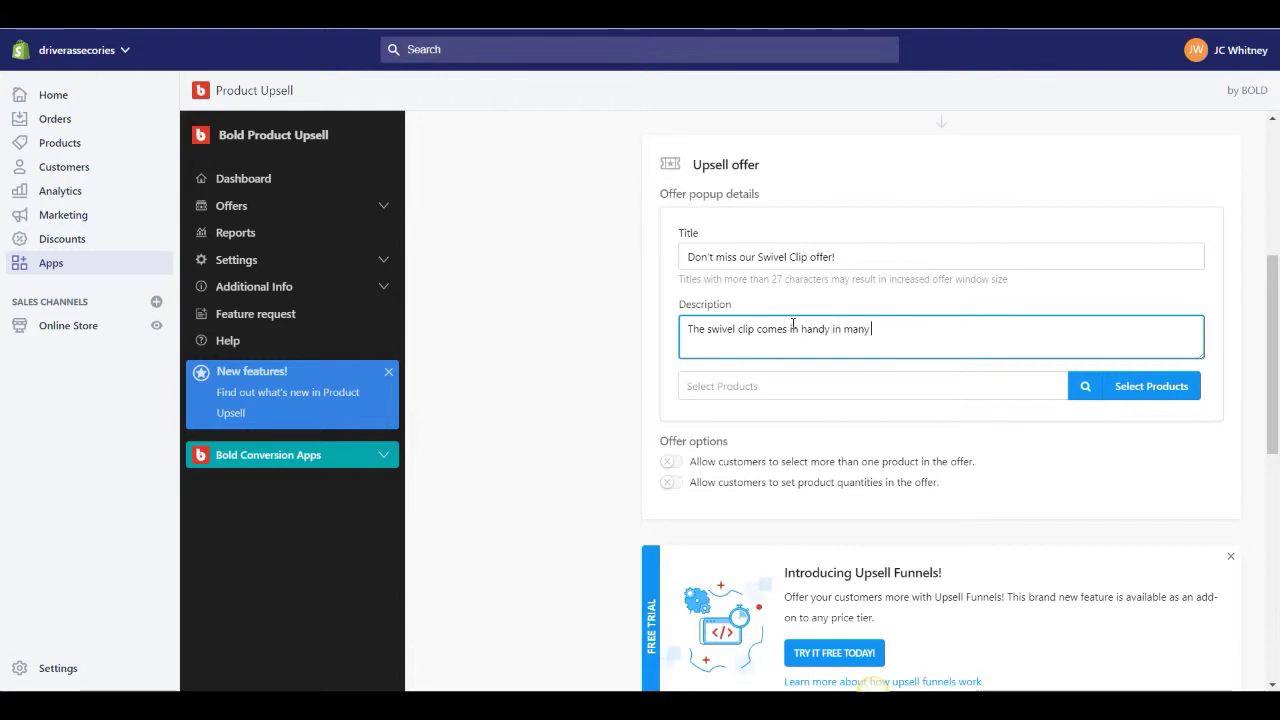
pyautogui.write('situations')
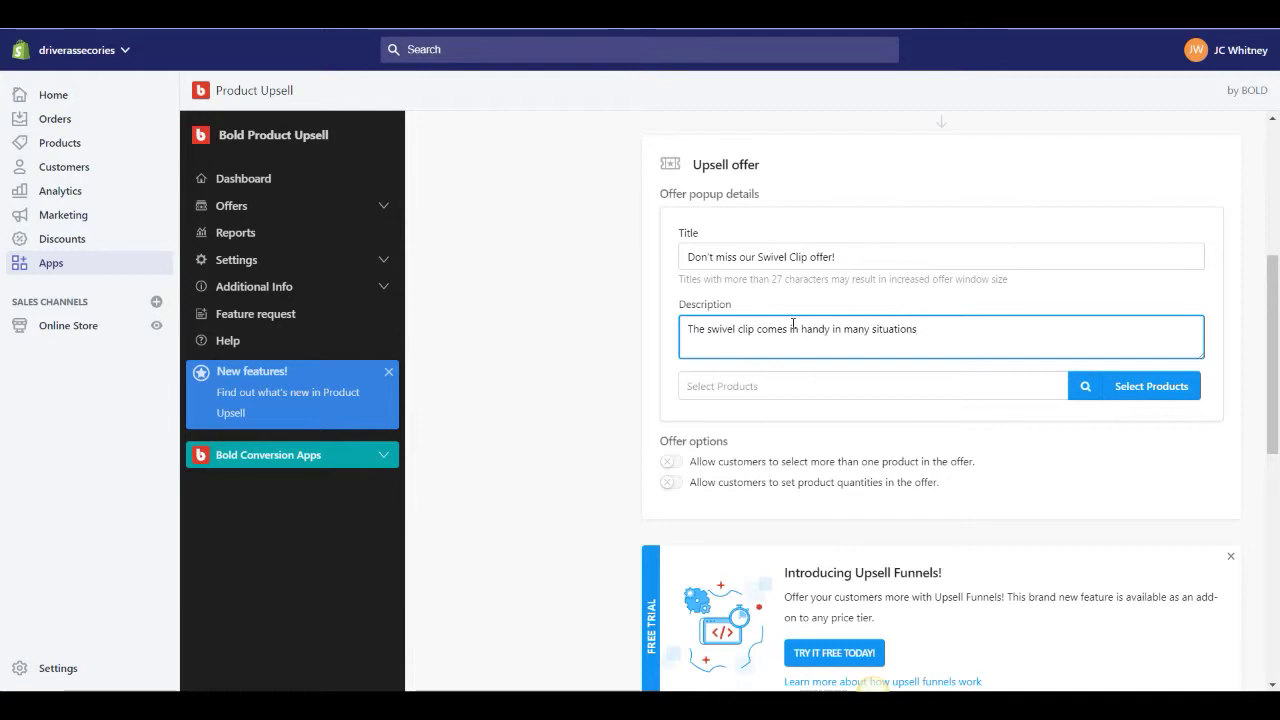
pyautogui.write('.')
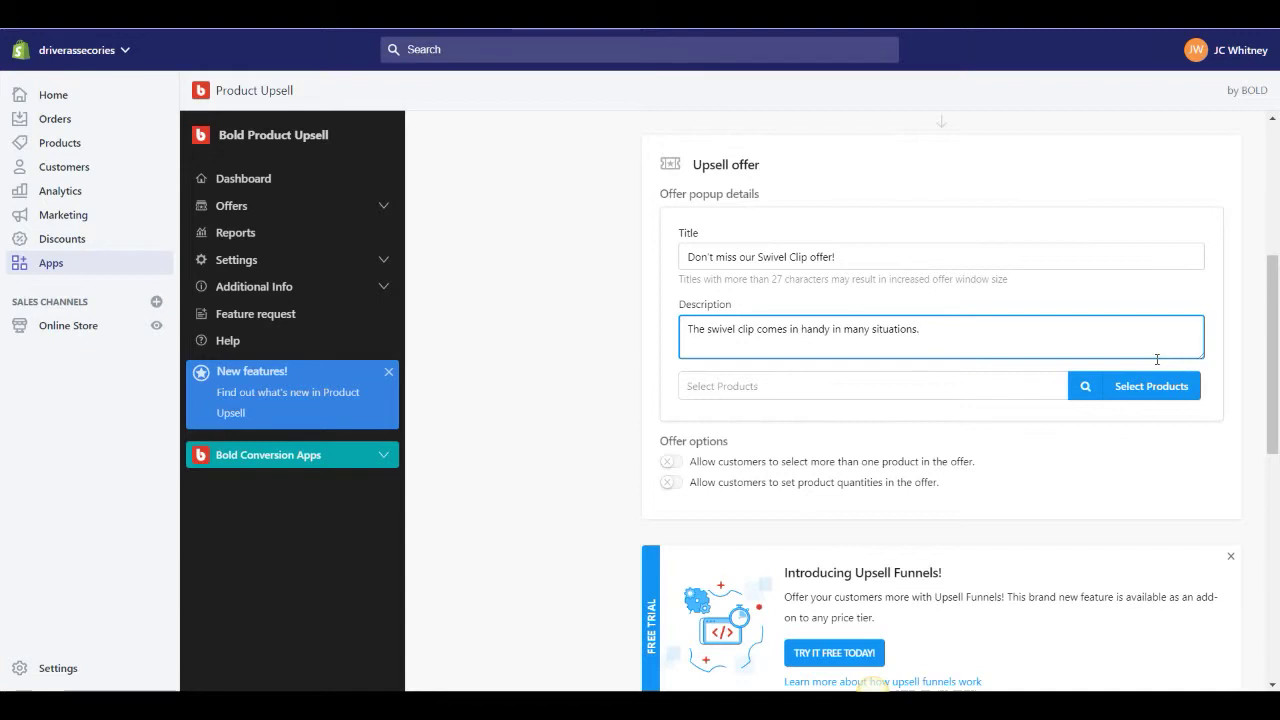
# Step: Choose SmartFlare Swivel Clip as the product offered in the popup
pyautogui.click(1130, 390)
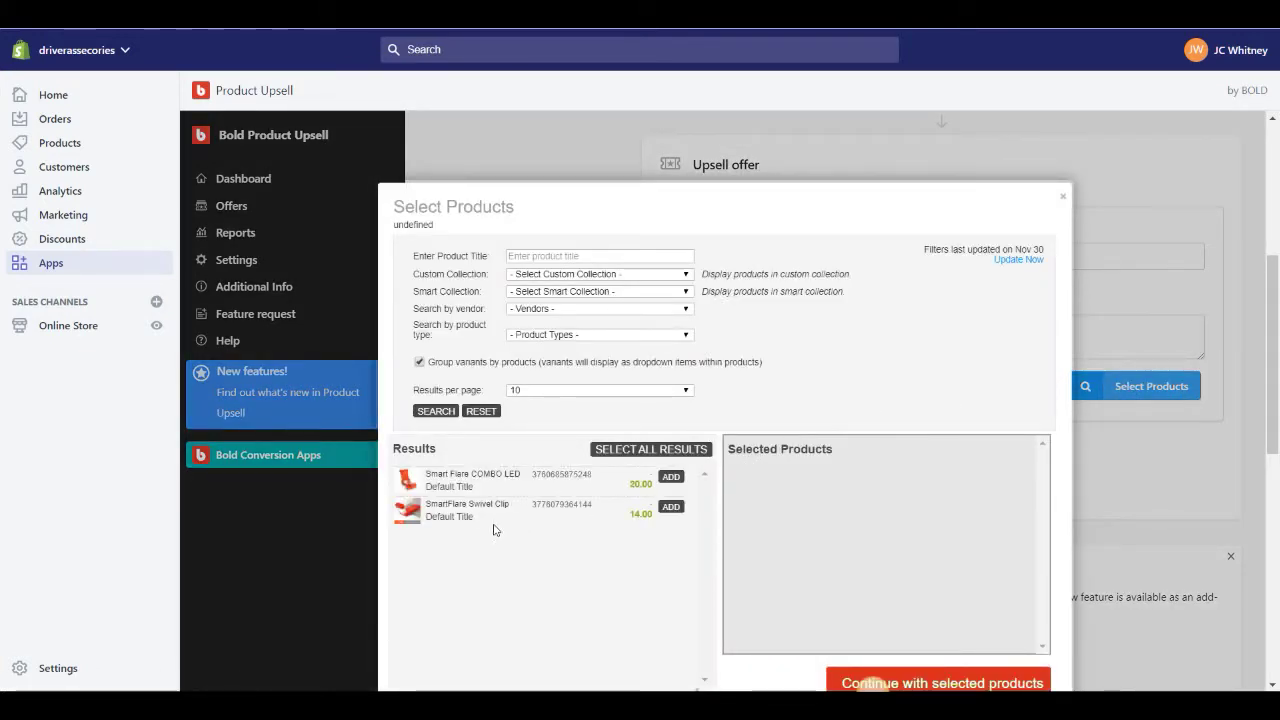
pyautogui.click(671, 508)
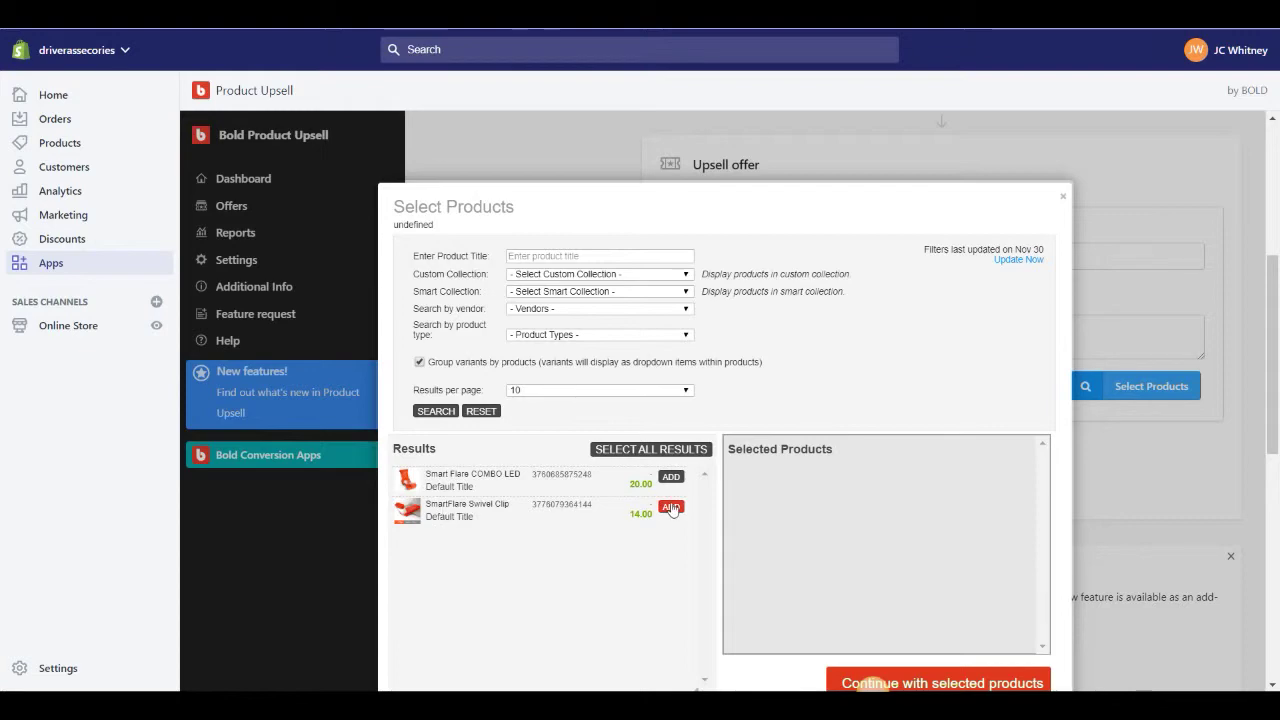
pyautogui.click(965, 685)
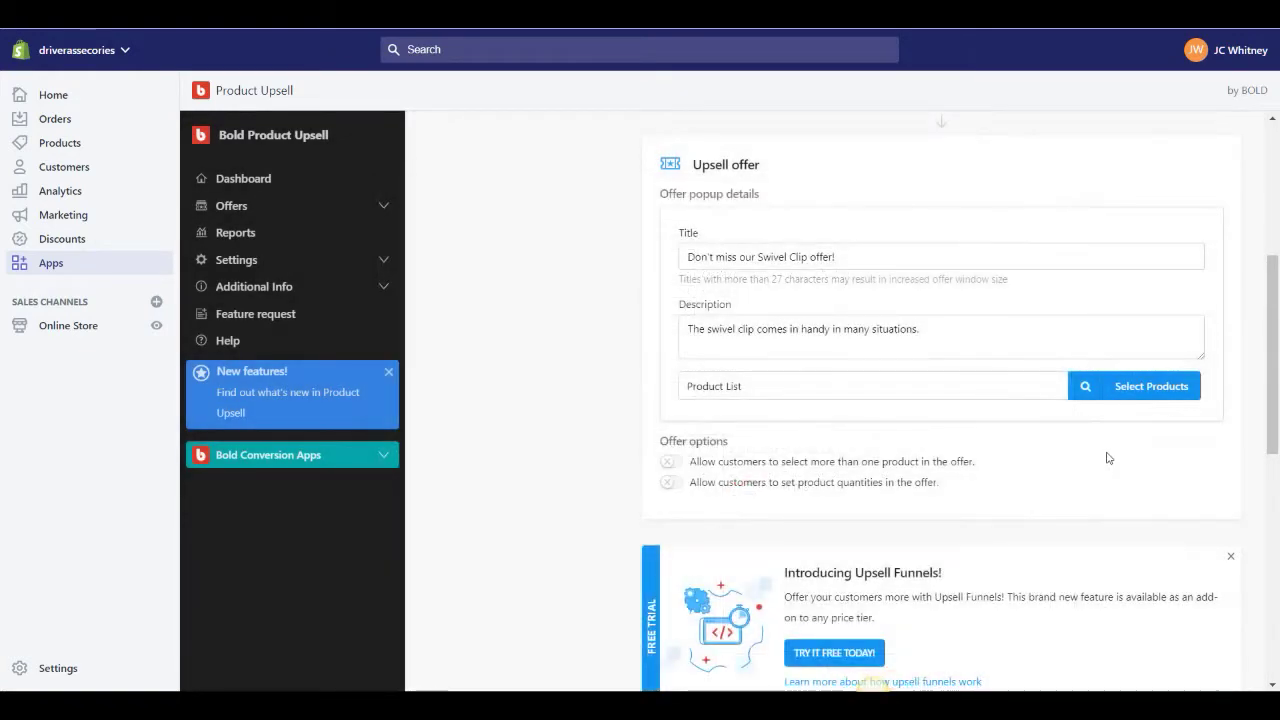
pyautogui.scroll(-5, 1100, 460)
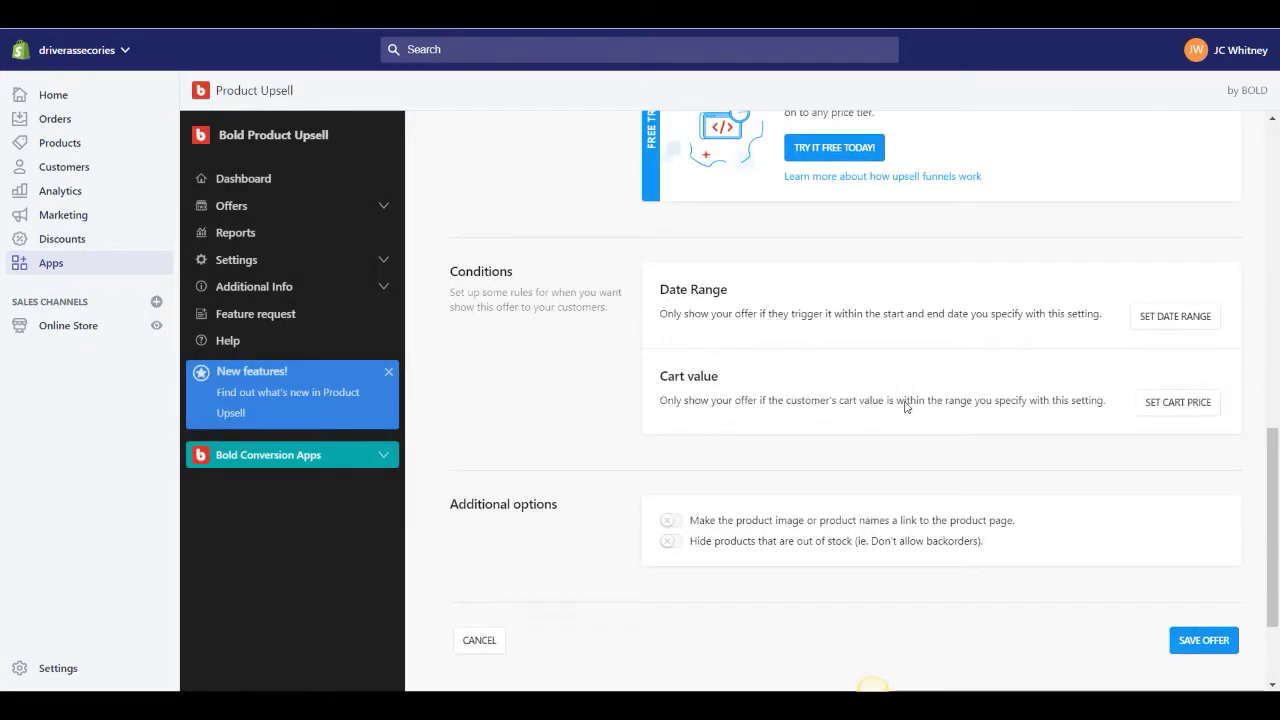
pyautogui.scroll(-1, 910, 400)
pyautogui.scroll(-2, 958, 318)
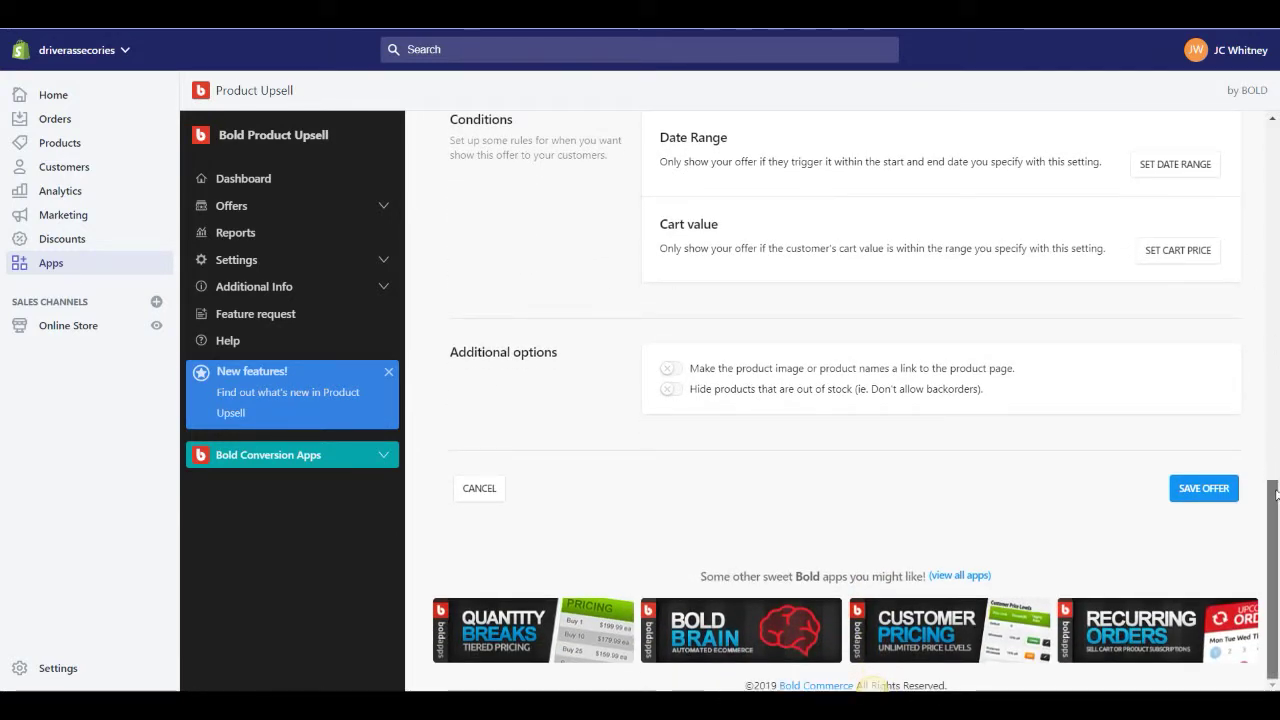
pyautogui.scroll(1, 1270, 478)
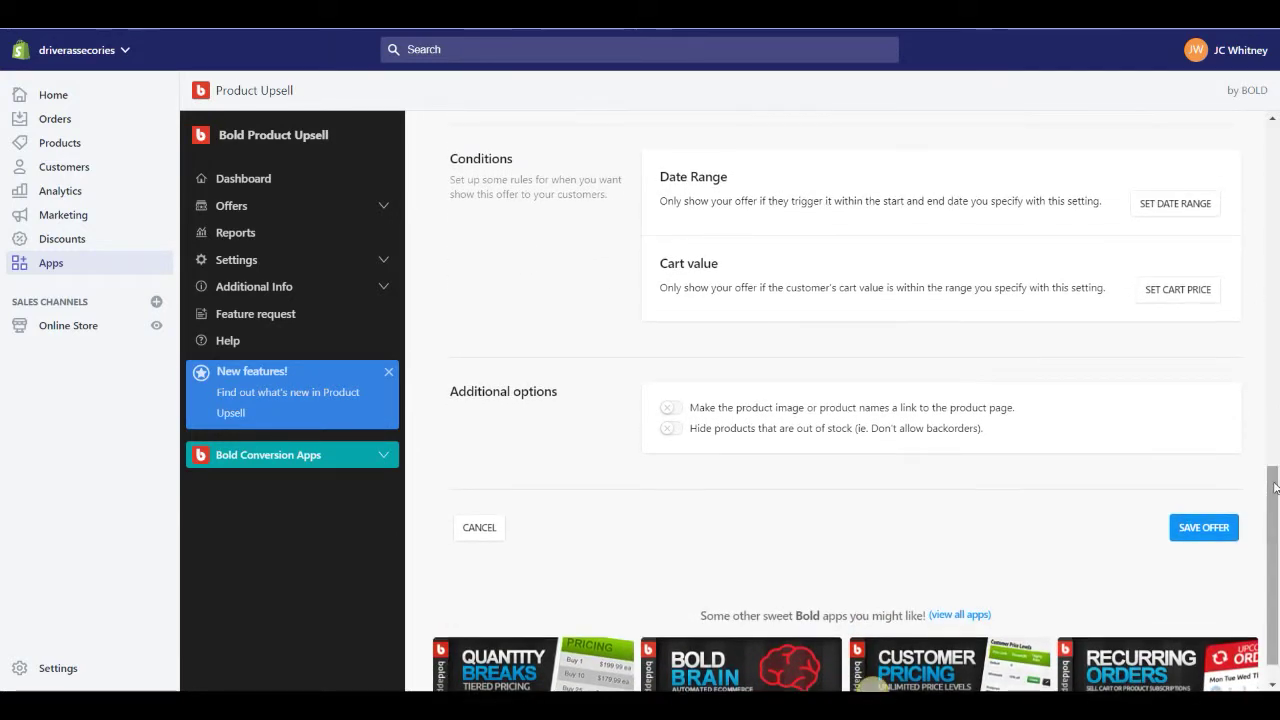
# Step: Add a cart price condition with Min and Max at 0, then save the offer
pyautogui.click(1178, 289)
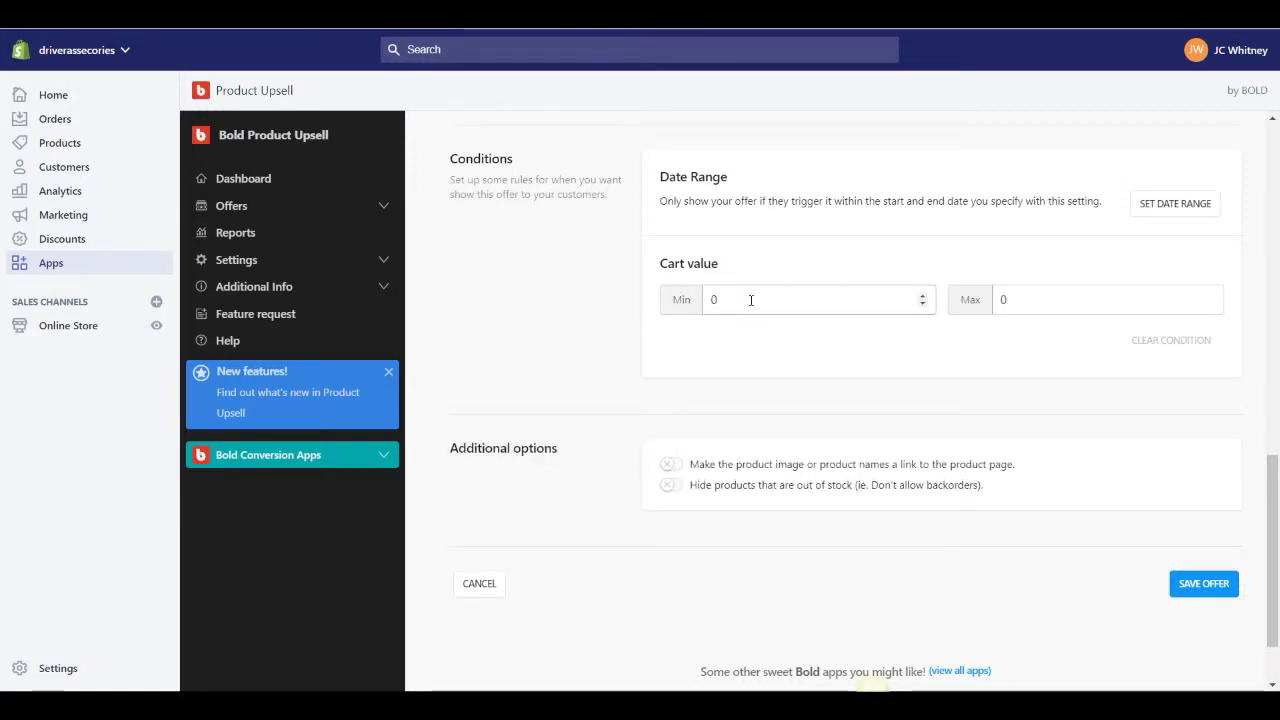
pyautogui.click(751, 300)
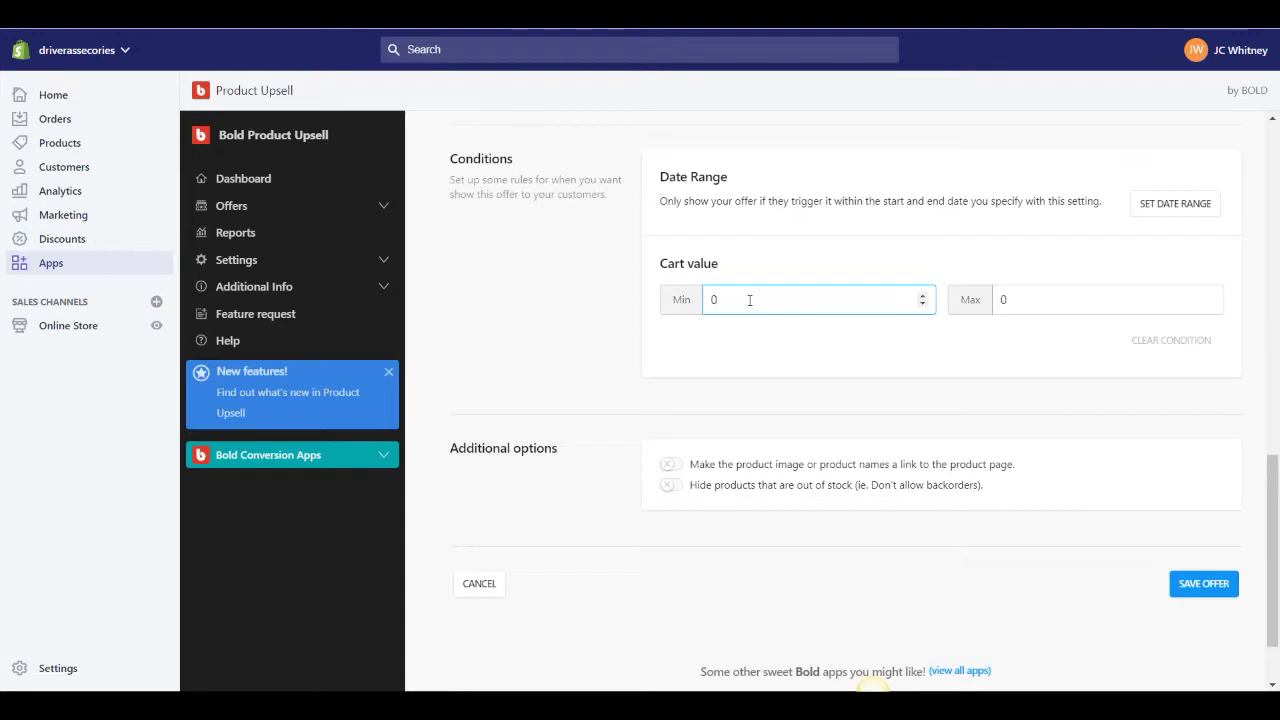
pyautogui.click(1018, 351)
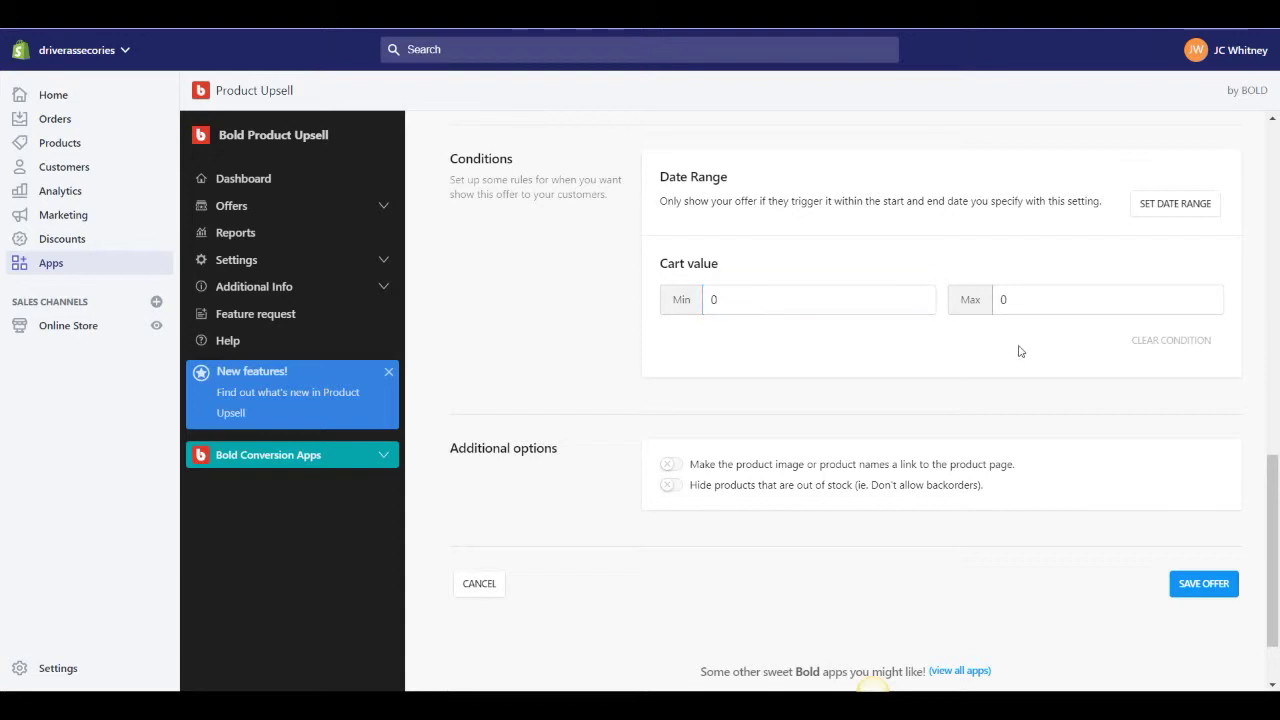
pyautogui.scroll(-2, 1200, 472)
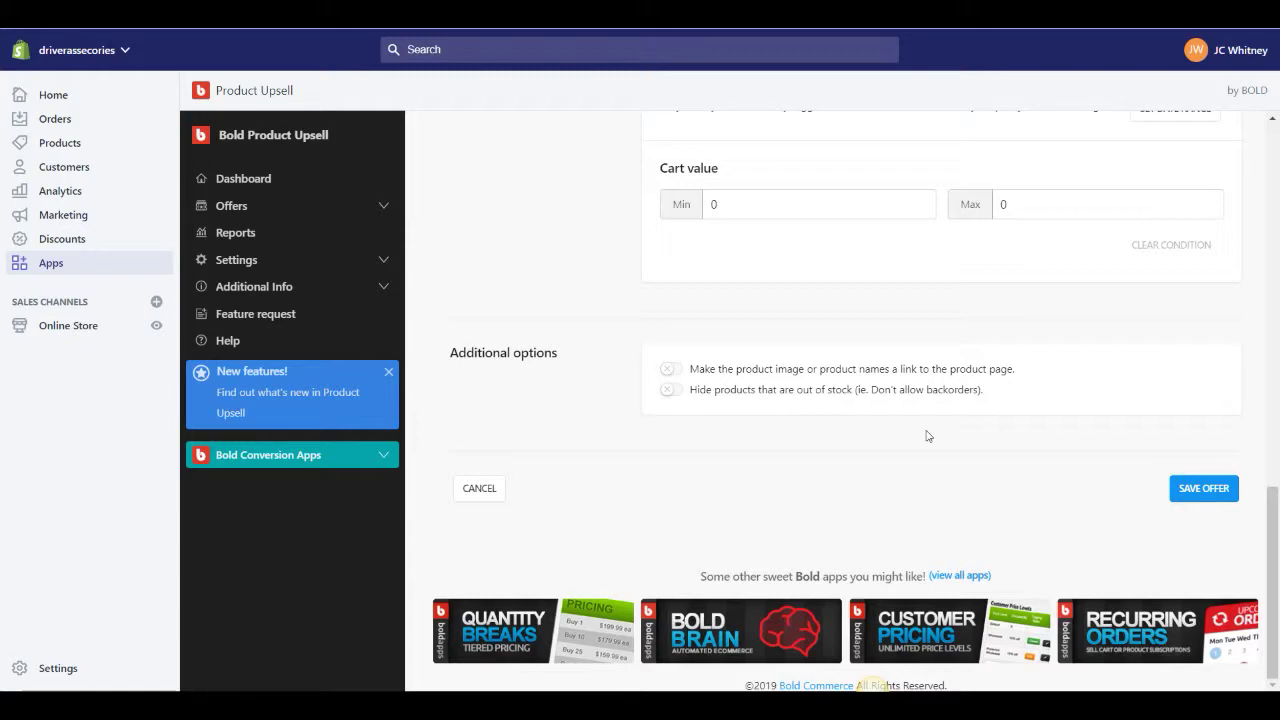
pyautogui.click(1200, 488)
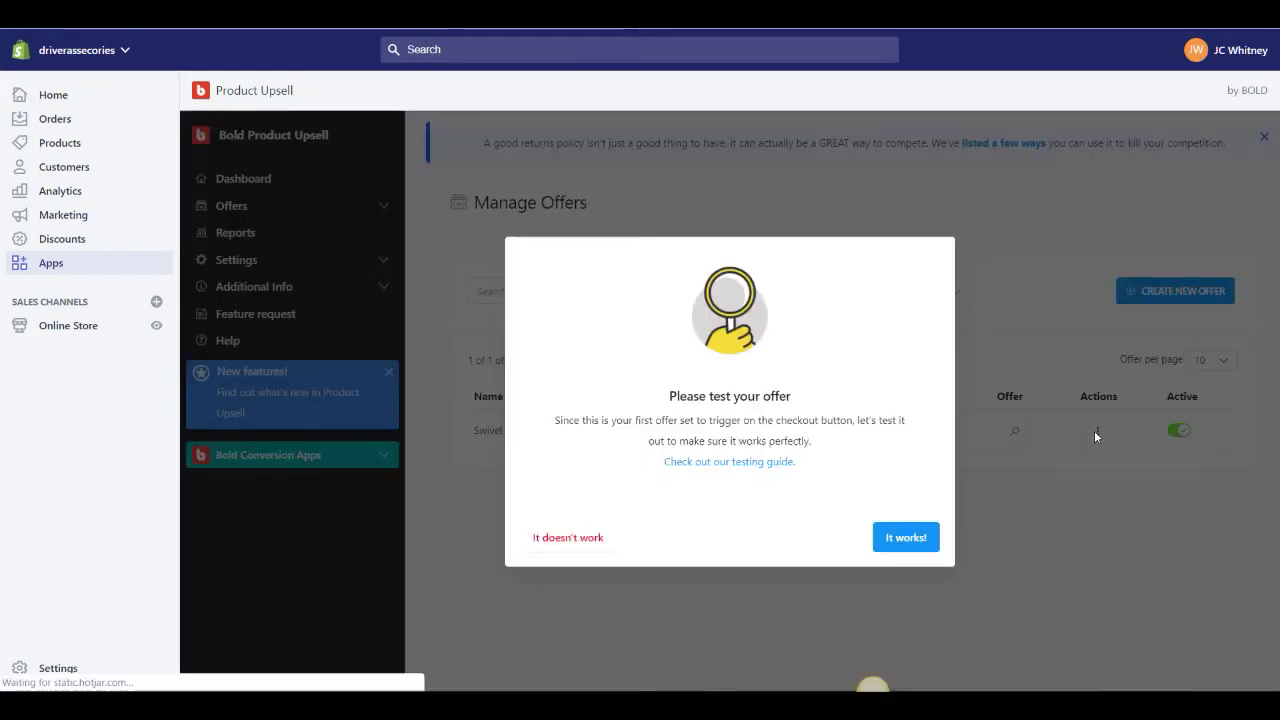
# Step: Confirm 'It works!' in the test prompt and review the active Swivel Clip offer
pyautogui.click(906, 538)
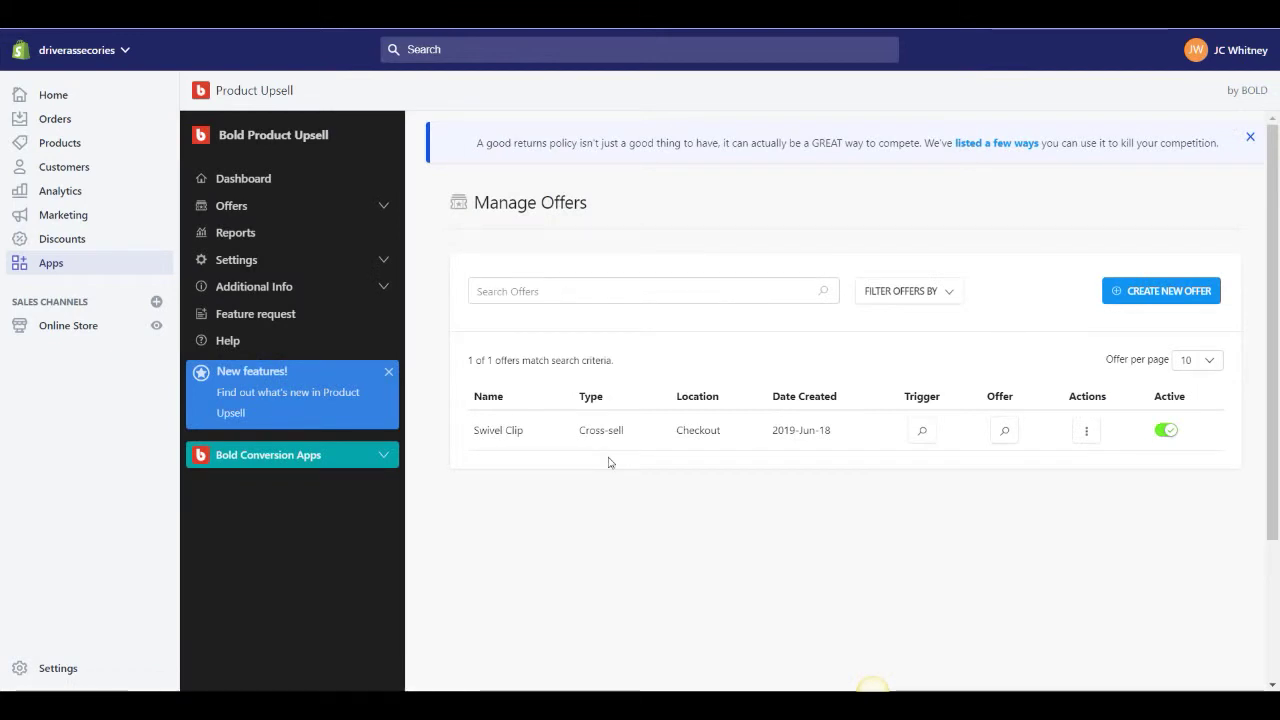
pyautogui.scroll(-2, 774, 434)
pyautogui.scroll(2, 1005, 375)
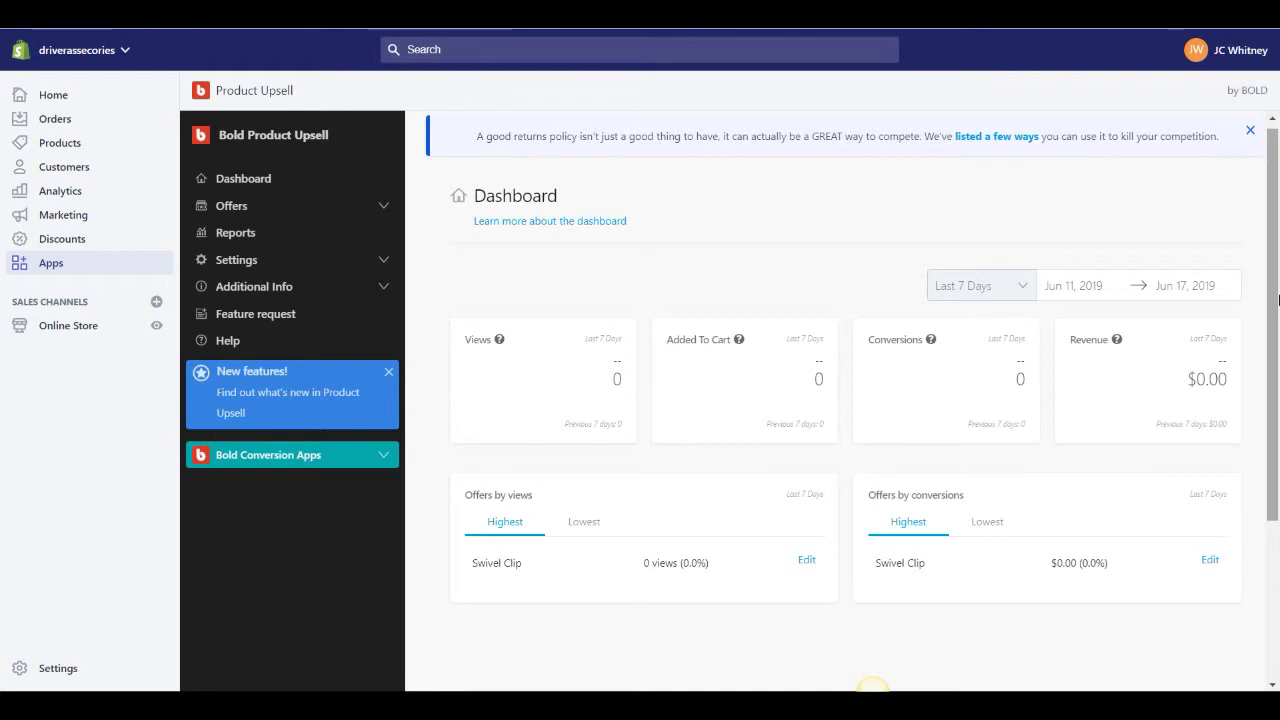
pyautogui.moveTo(1277, 297); pyautogui.dragTo(1274, 387)
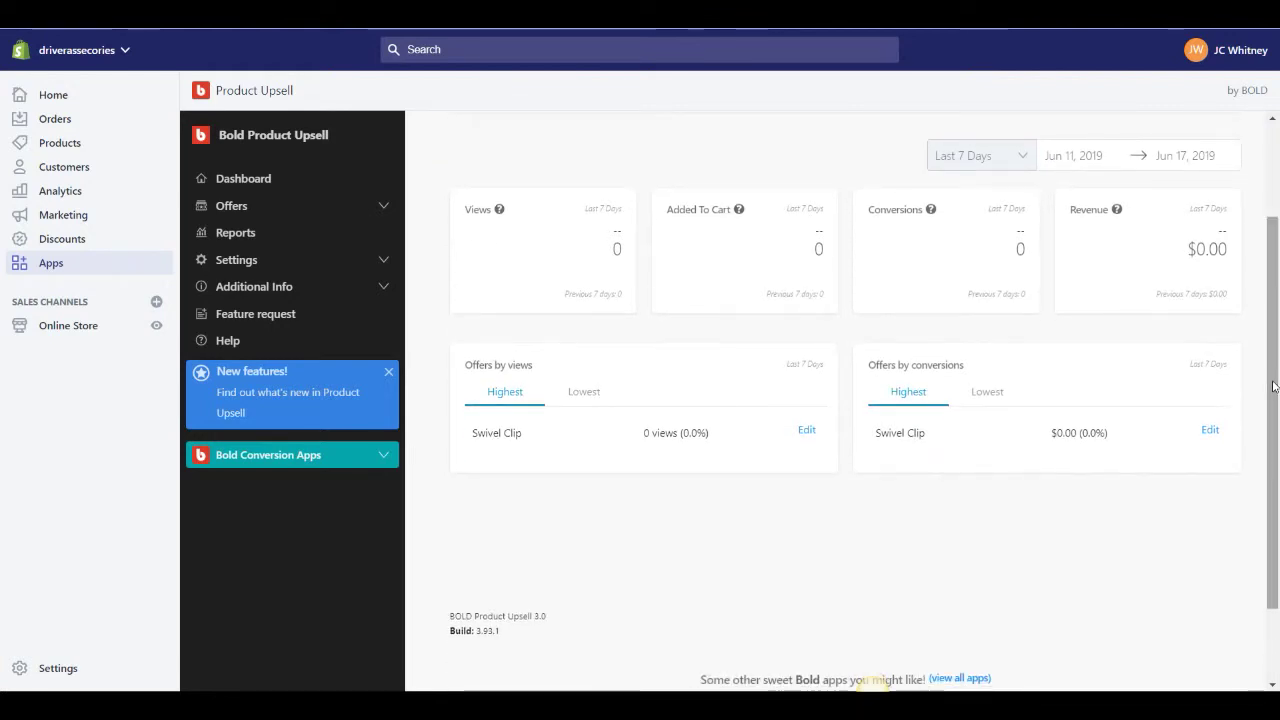